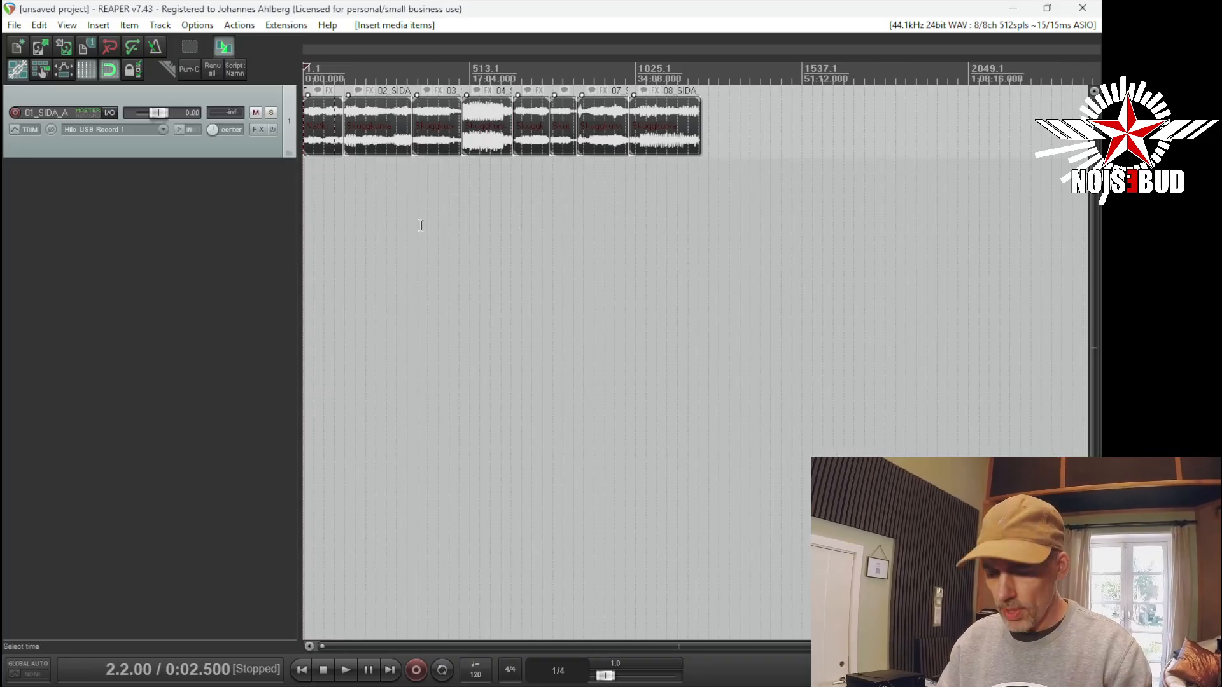
# Create a region for each media item on the track, named after the items without their file extensions
pyautogui.hotkey('shift', 'r')
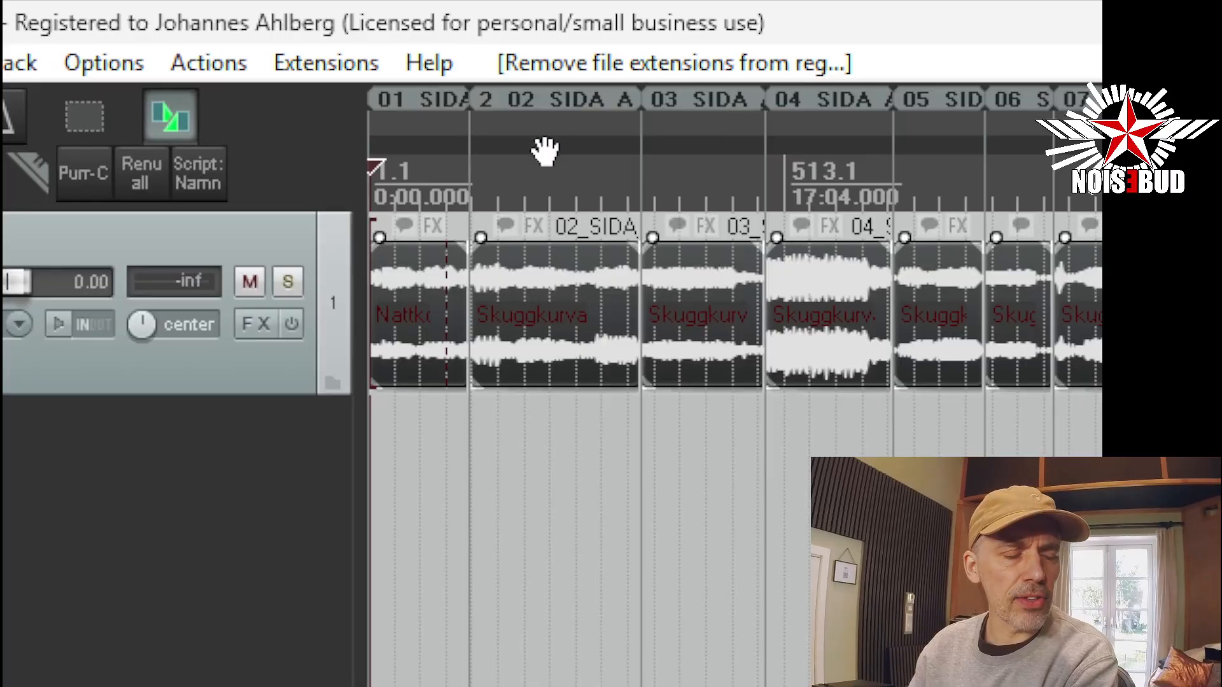
pyautogui.scroll(3, 534, 153)
pyautogui.scroll(2, 446, 143)
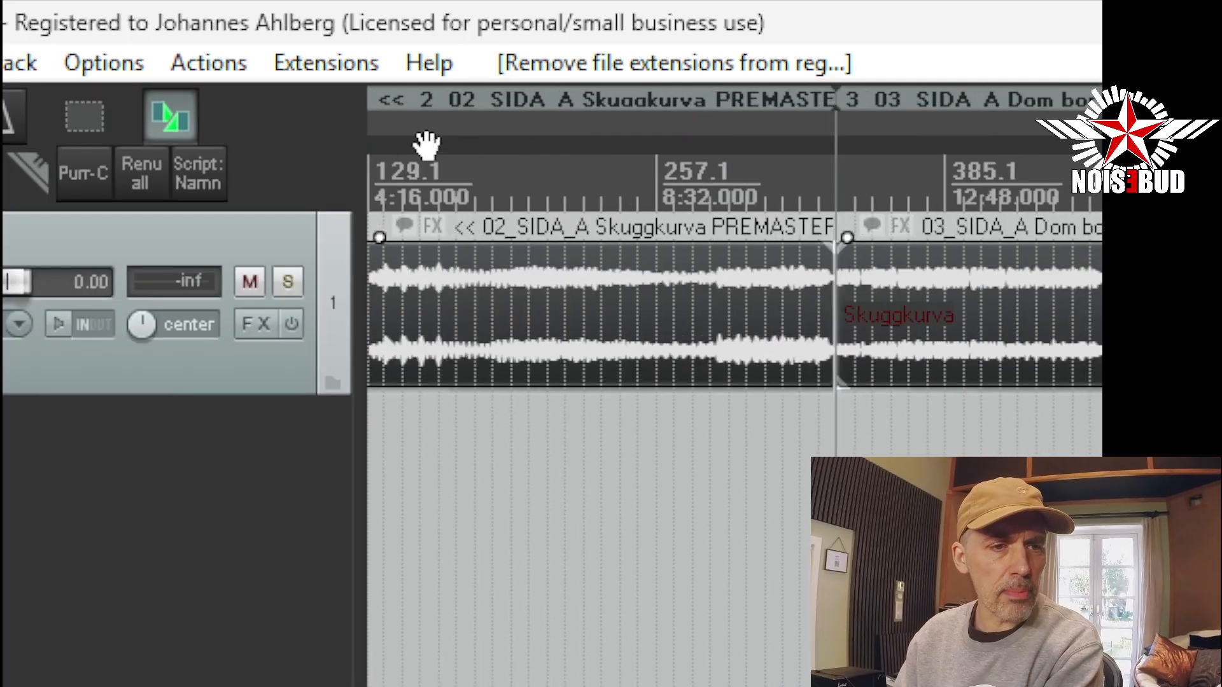
pyautogui.scroll(2, 425, 144)
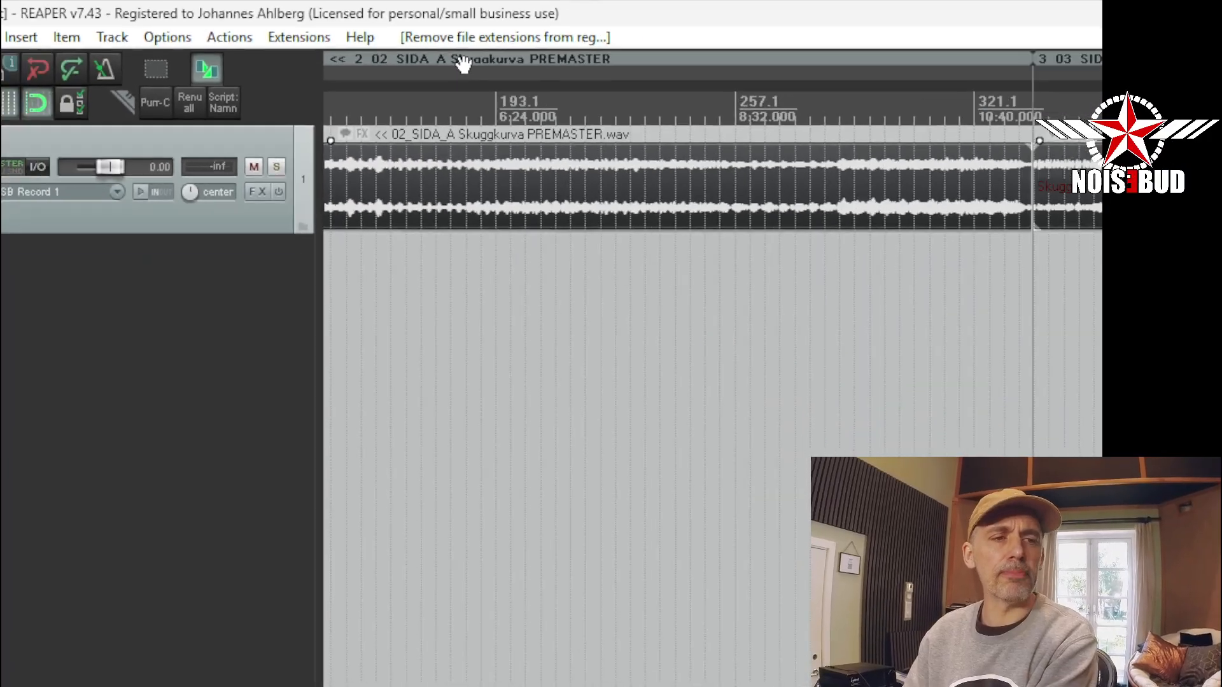
pyautogui.scroll(-1, 1019, 325)
pyautogui.scroll(-5, 563, 123)
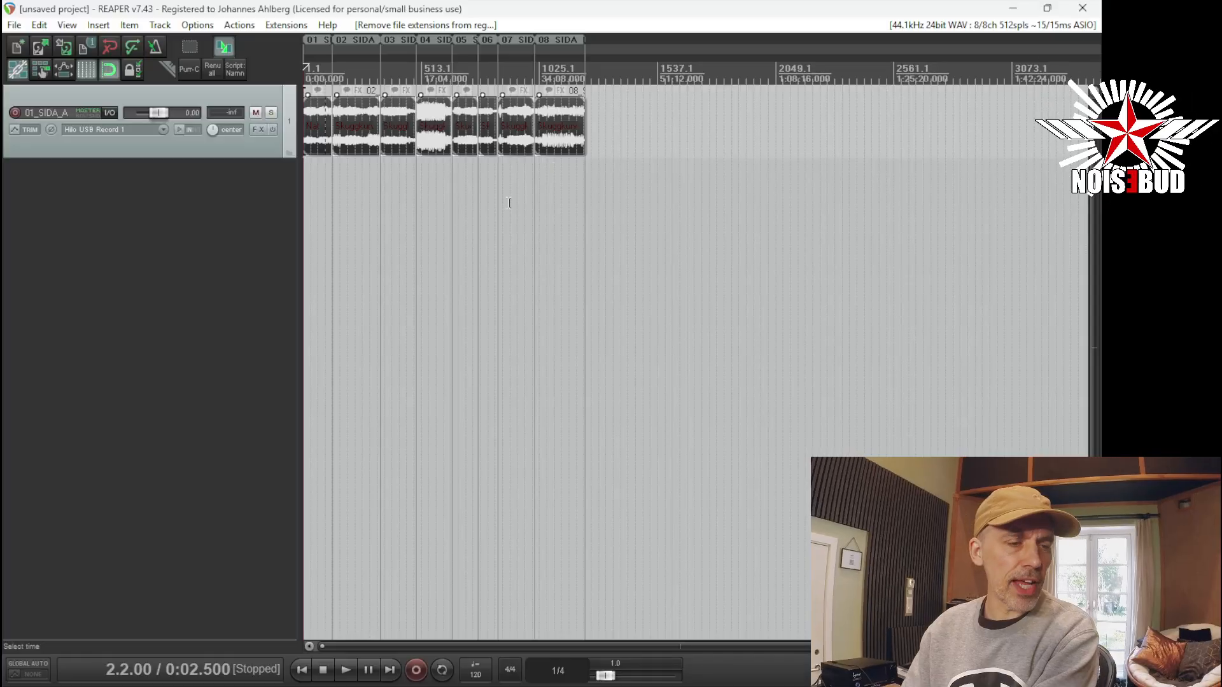
pyautogui.click(437, 200)
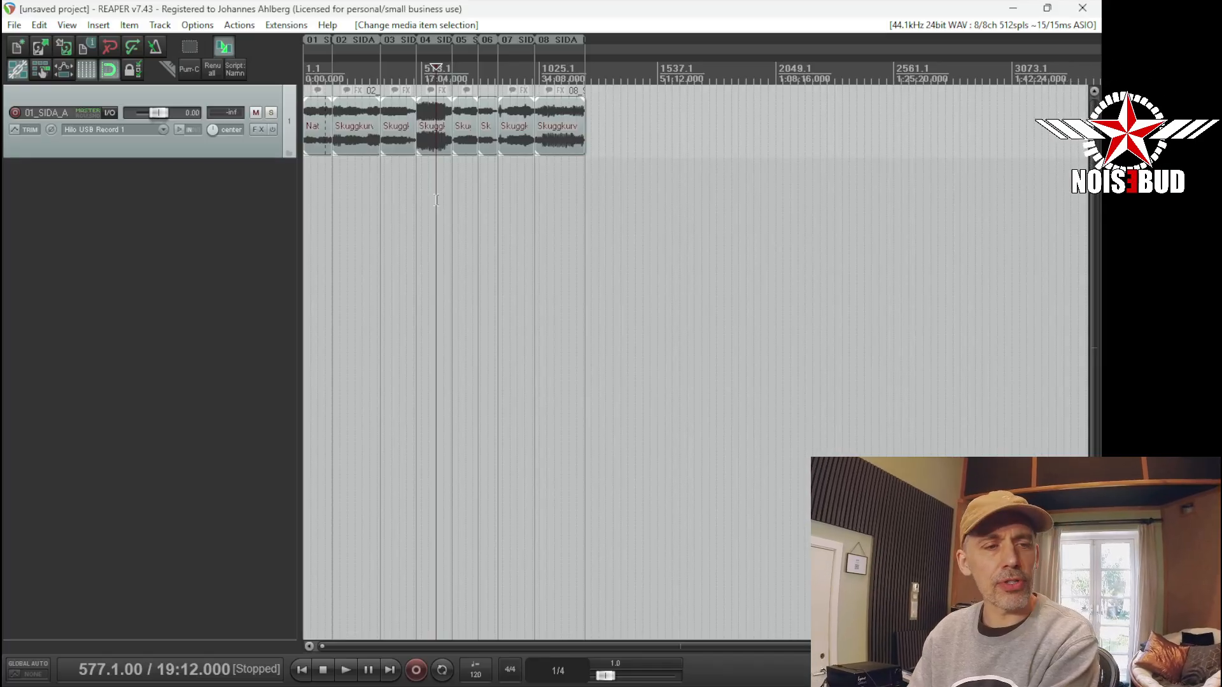
pyautogui.click(400, 202)
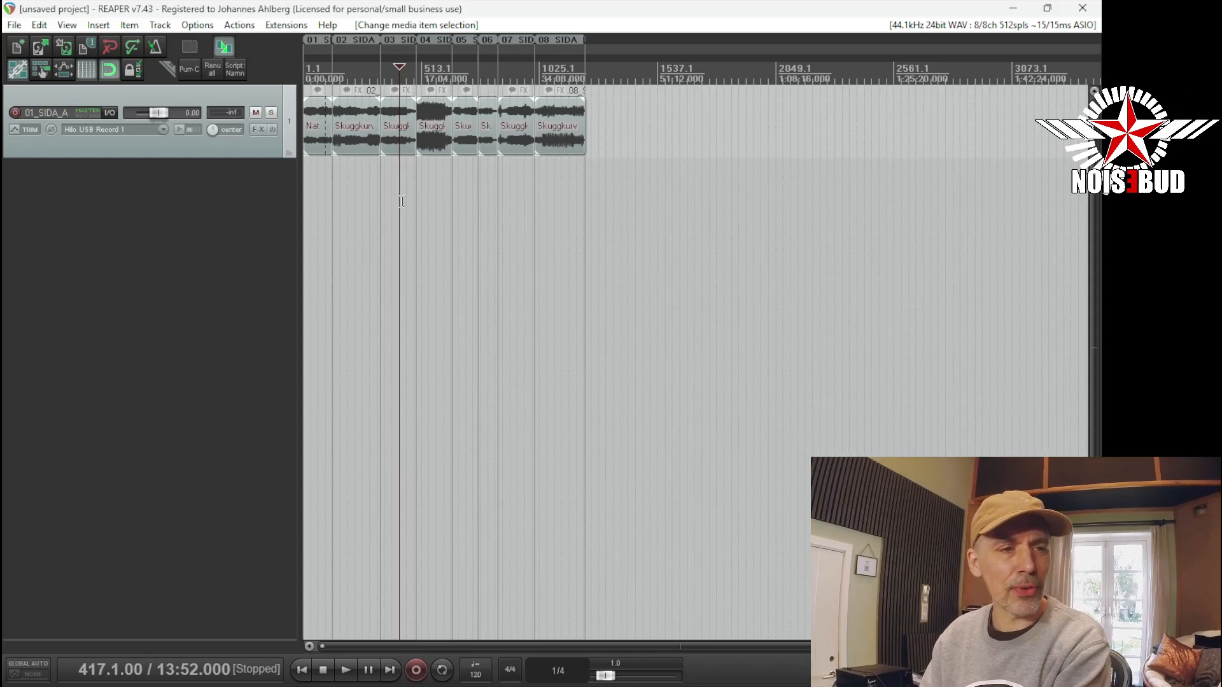
pyautogui.click(368, 186)
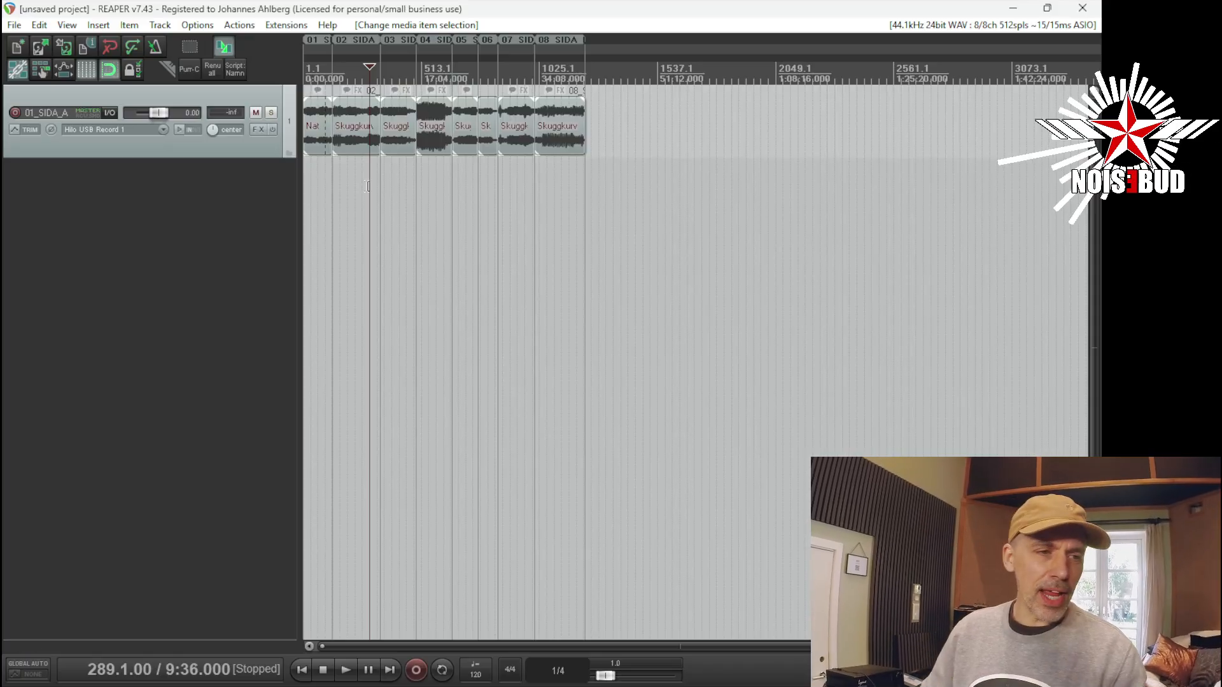
# Examine the names of the regions along the timeline, comparing regions 03 to 06 with the media items below them
pyautogui.scroll(5, 431, 185)
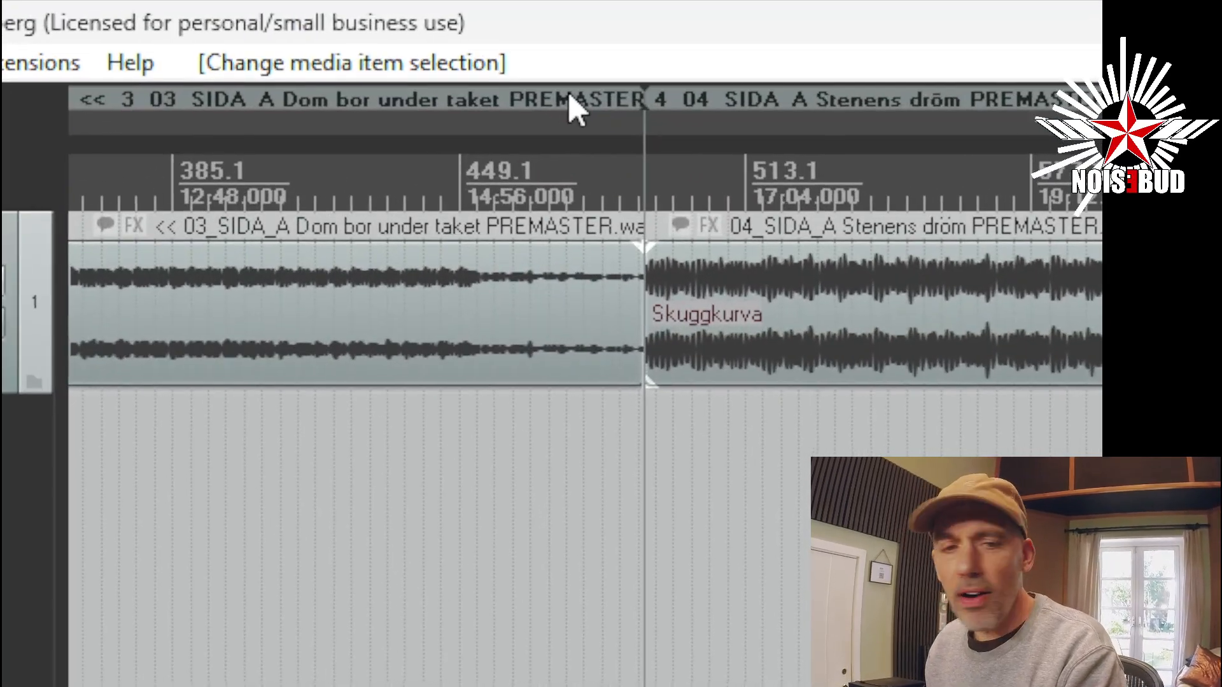
pyautogui.scroll(2, 563, 127)
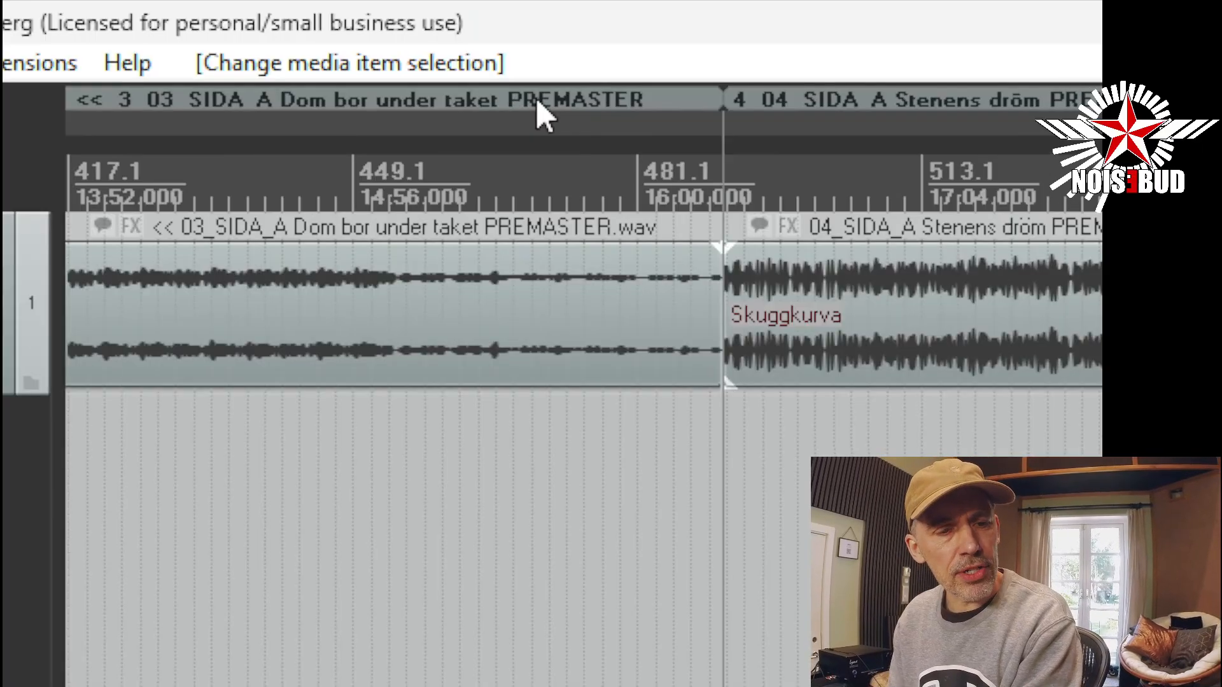
pyautogui.scroll(-1, 538, 115)
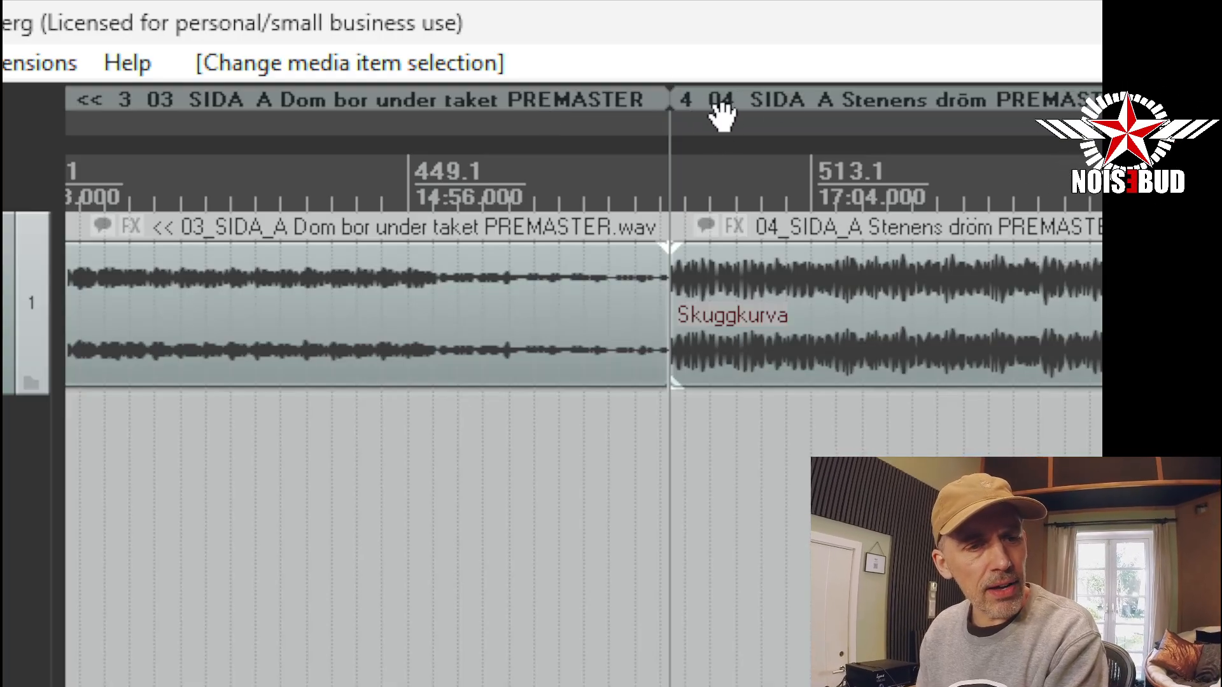
pyautogui.scroll(-1, 719, 115)
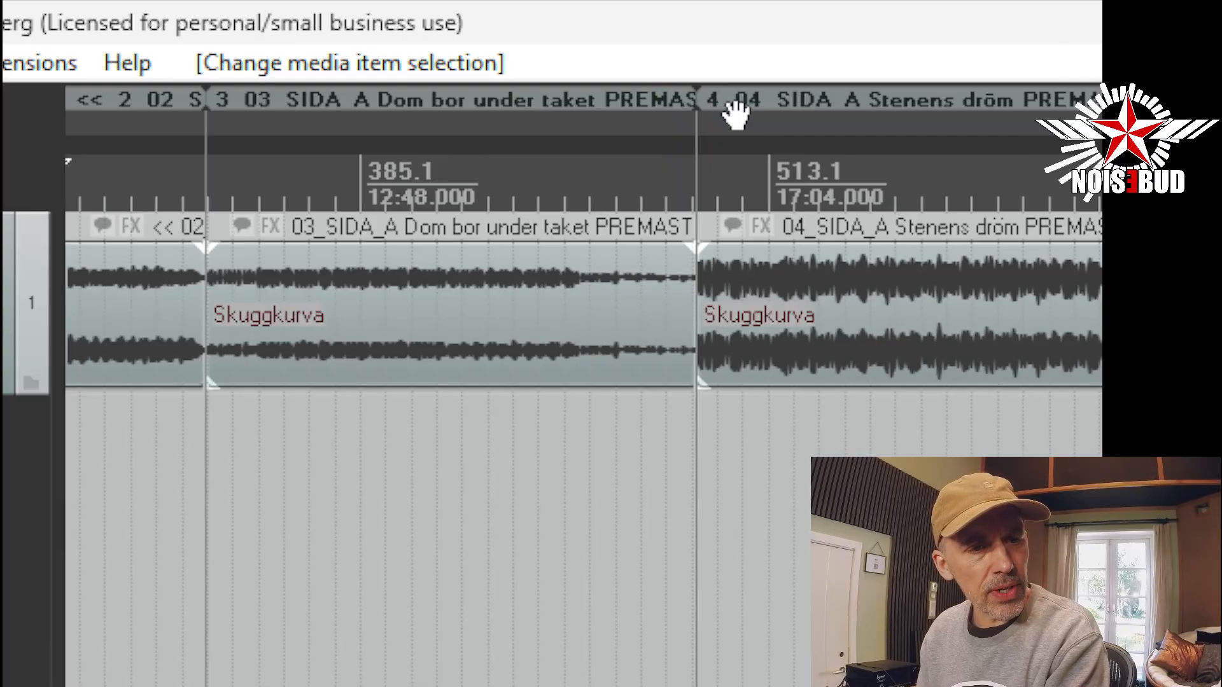
pyautogui.scroll(1, 751, 113)
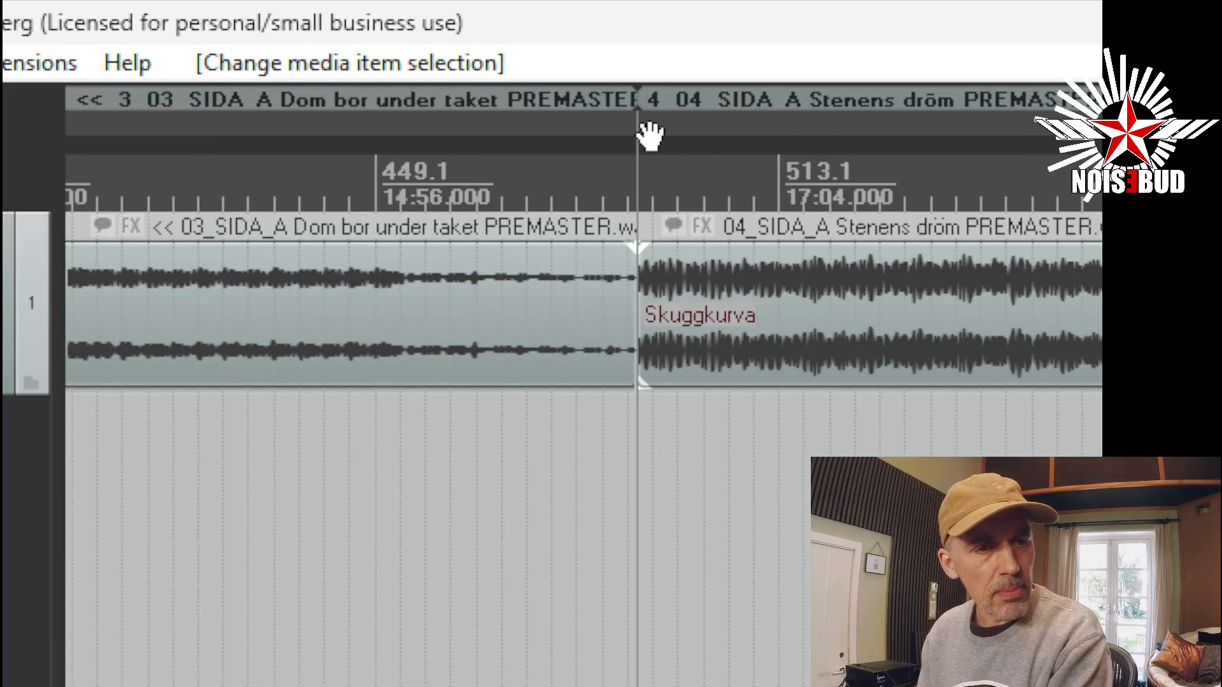
pyautogui.scroll(1, 735, 140)
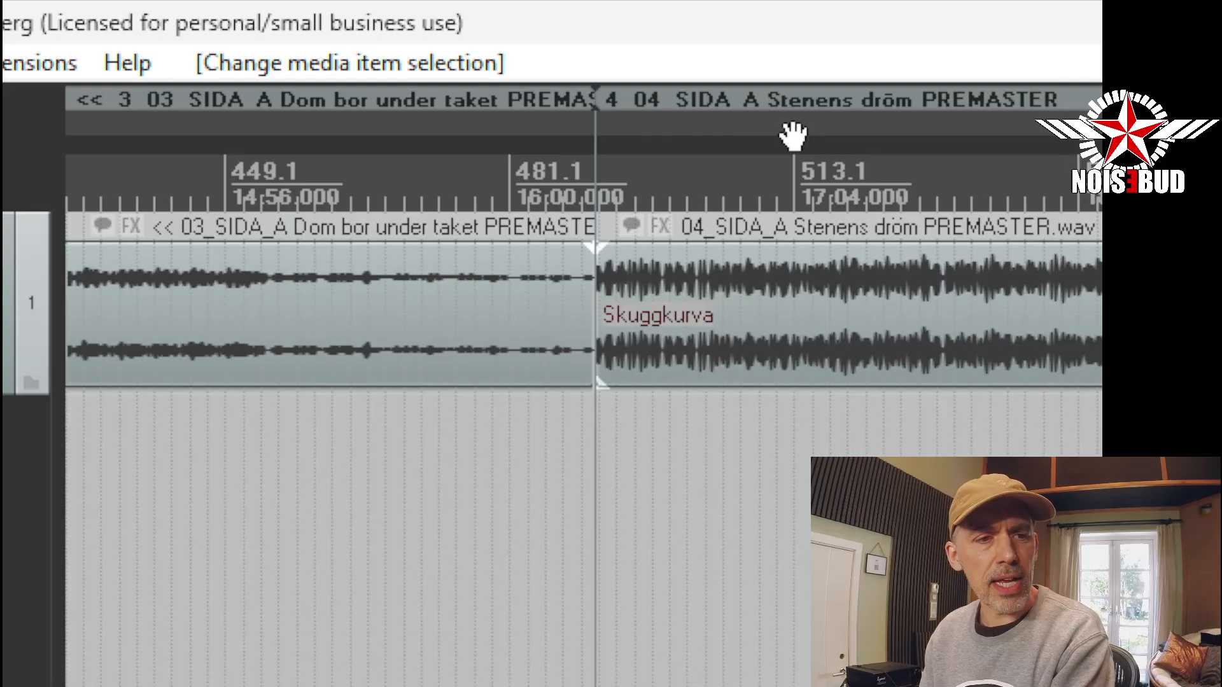
pyautogui.scroll(-1, 792, 135)
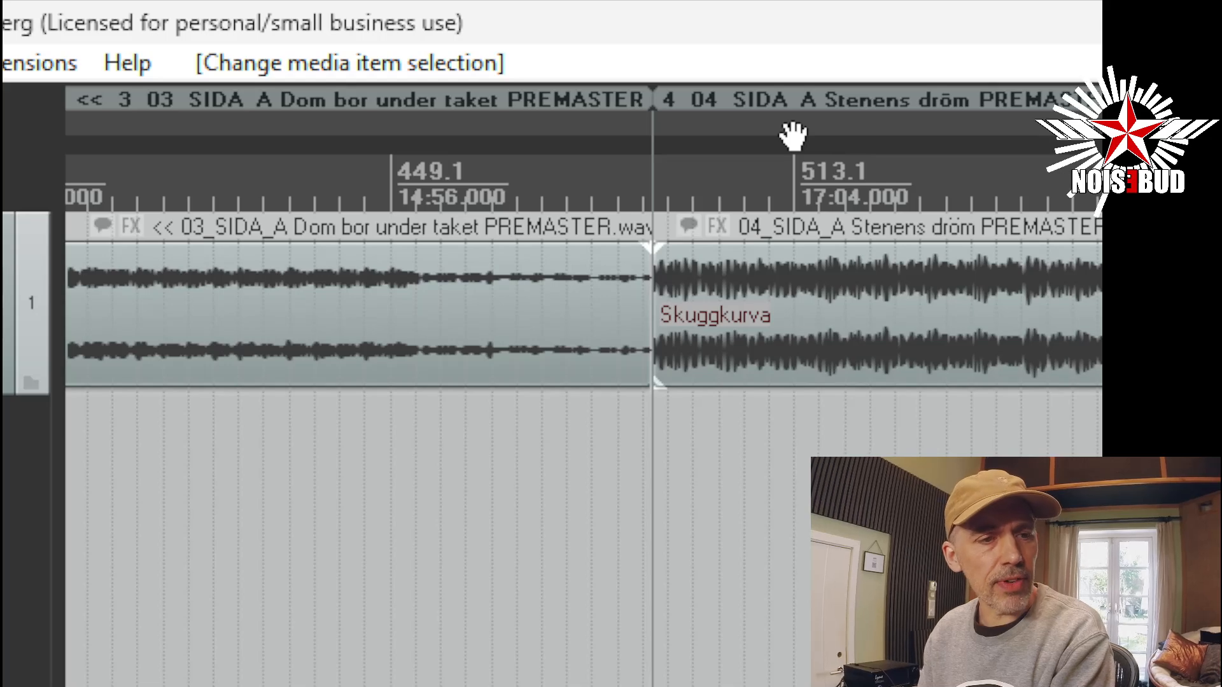
pyautogui.scroll(-4, 793, 135)
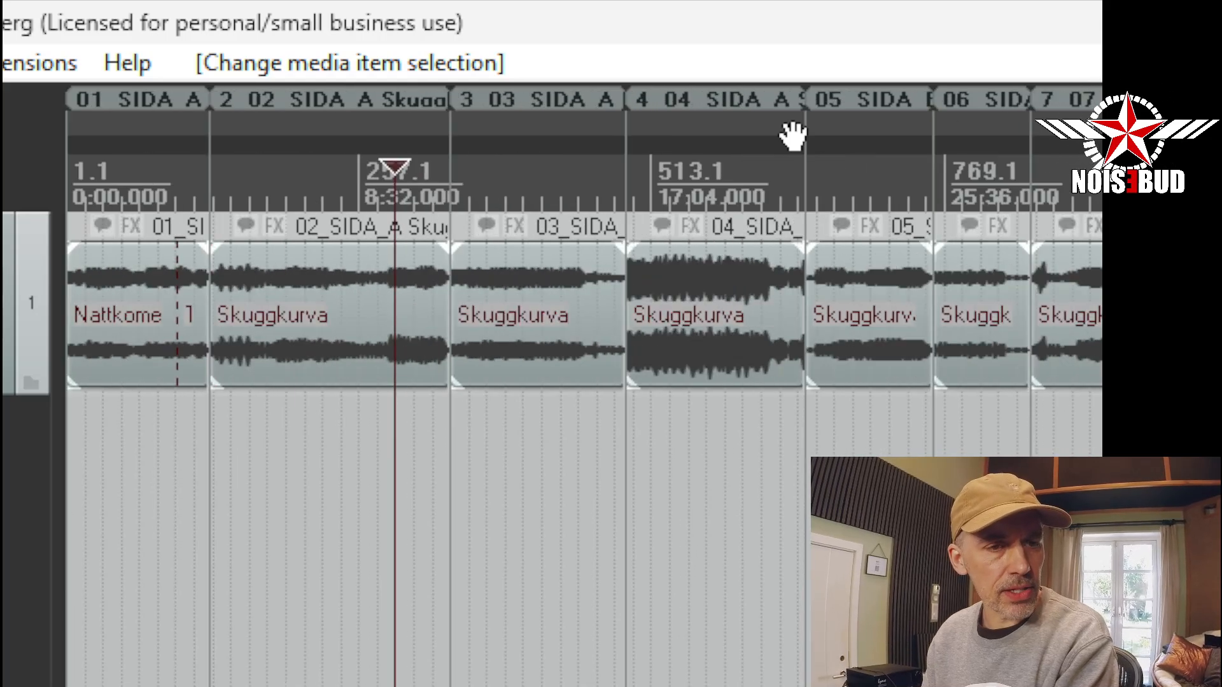
pyautogui.scroll(-2, 792, 135)
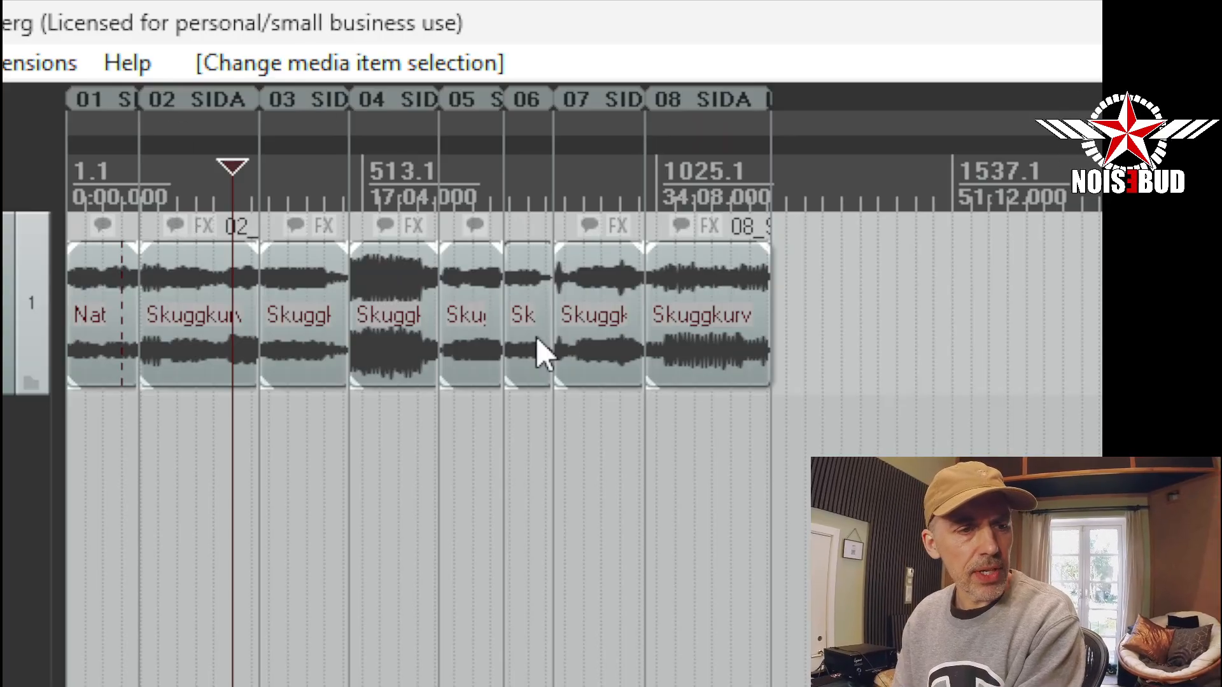
pyautogui.scroll(3, 480, 391)
pyautogui.press('ctrl')
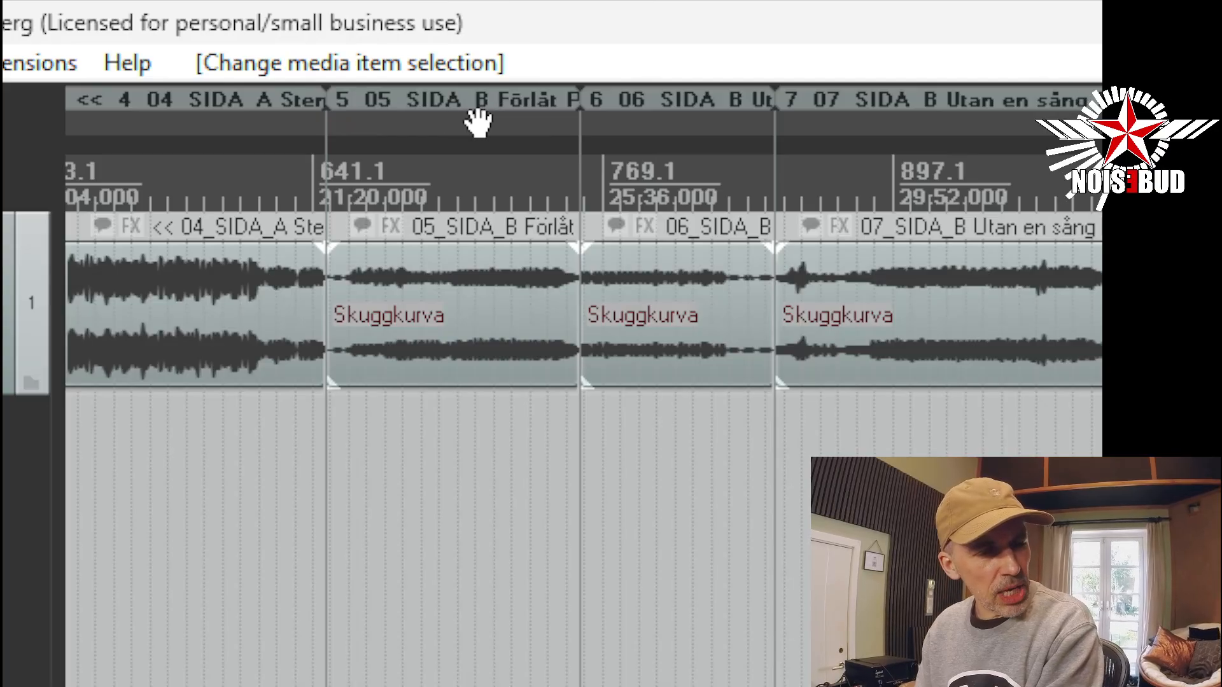
pyautogui.scroll(-3, 561, 172)
pyautogui.scroll(4, 549, 178)
pyautogui.scroll(2, 549, 177)
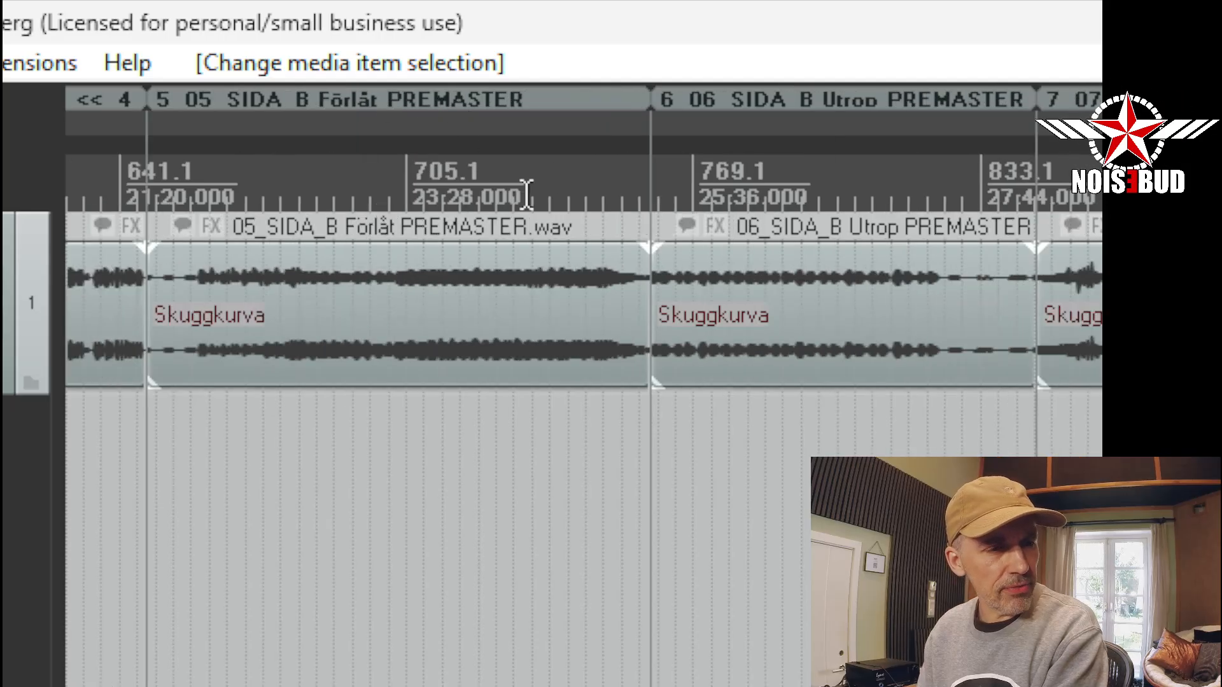
pyautogui.scroll(-5, 526, 191)
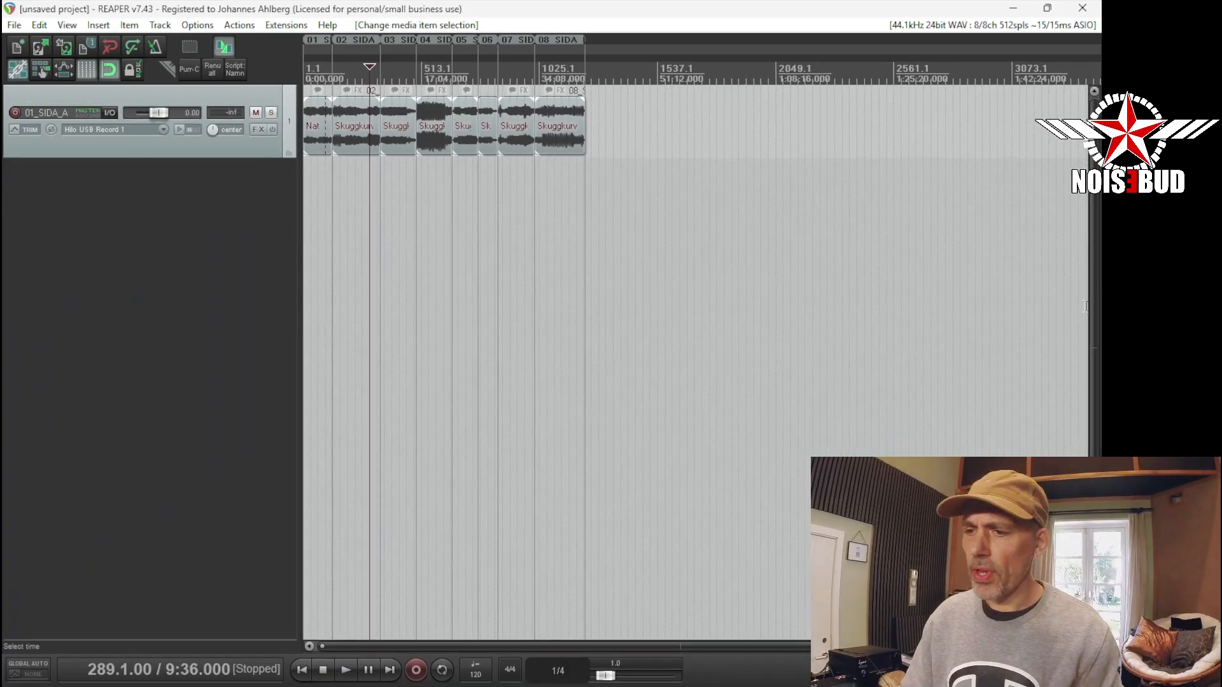
# Run the Namn.lua script to open the Region Name Editor and look through its region list
pyautogui.click(608, 320)
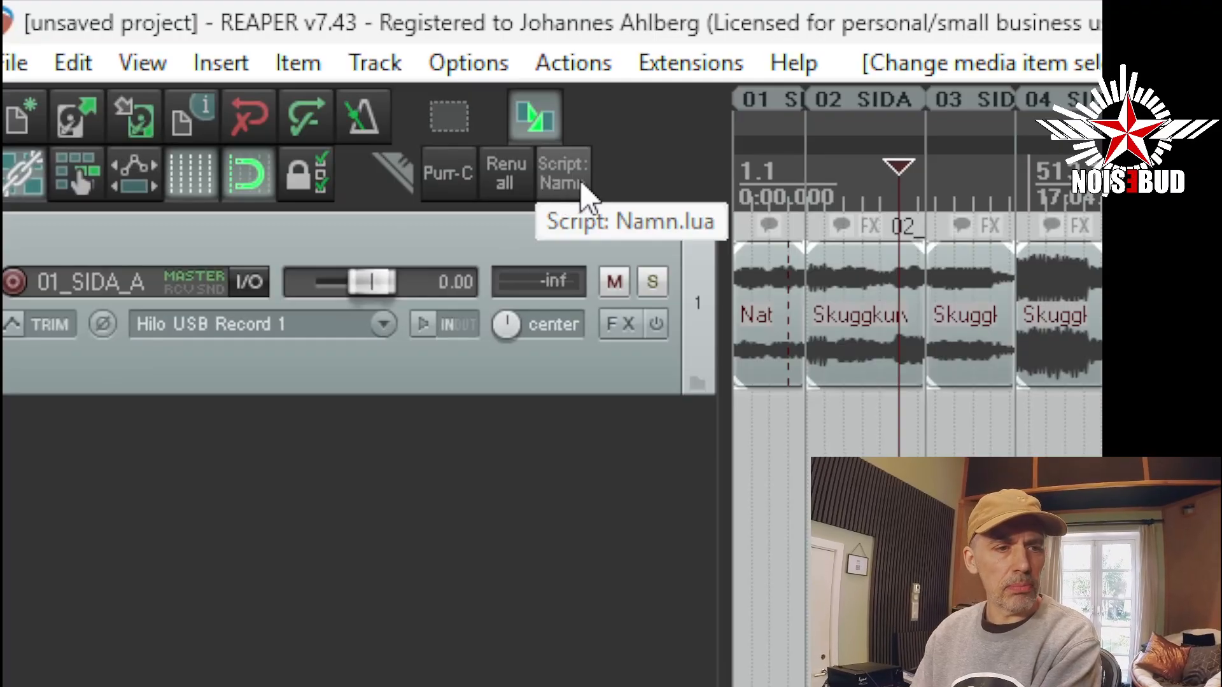
pyautogui.click(582, 186)
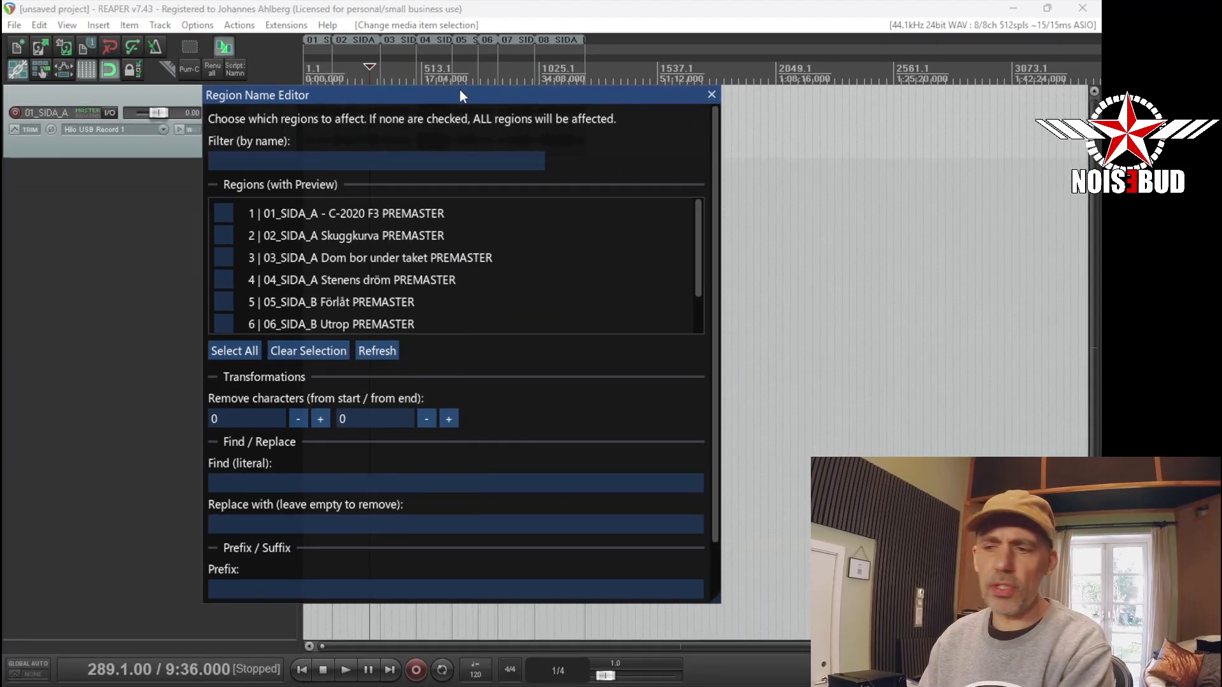
pyautogui.moveTo(460, 90); pyautogui.dragTo(295, 96)
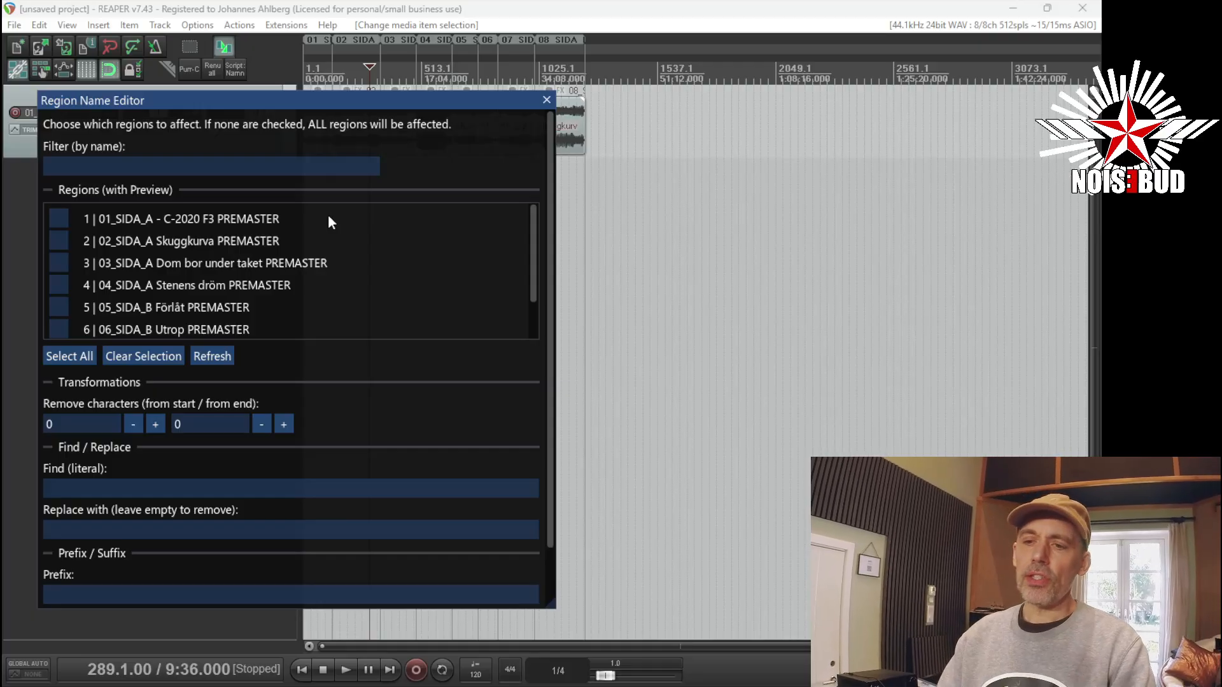
pyautogui.moveTo(340, 96); pyautogui.dragTo(454, 83)
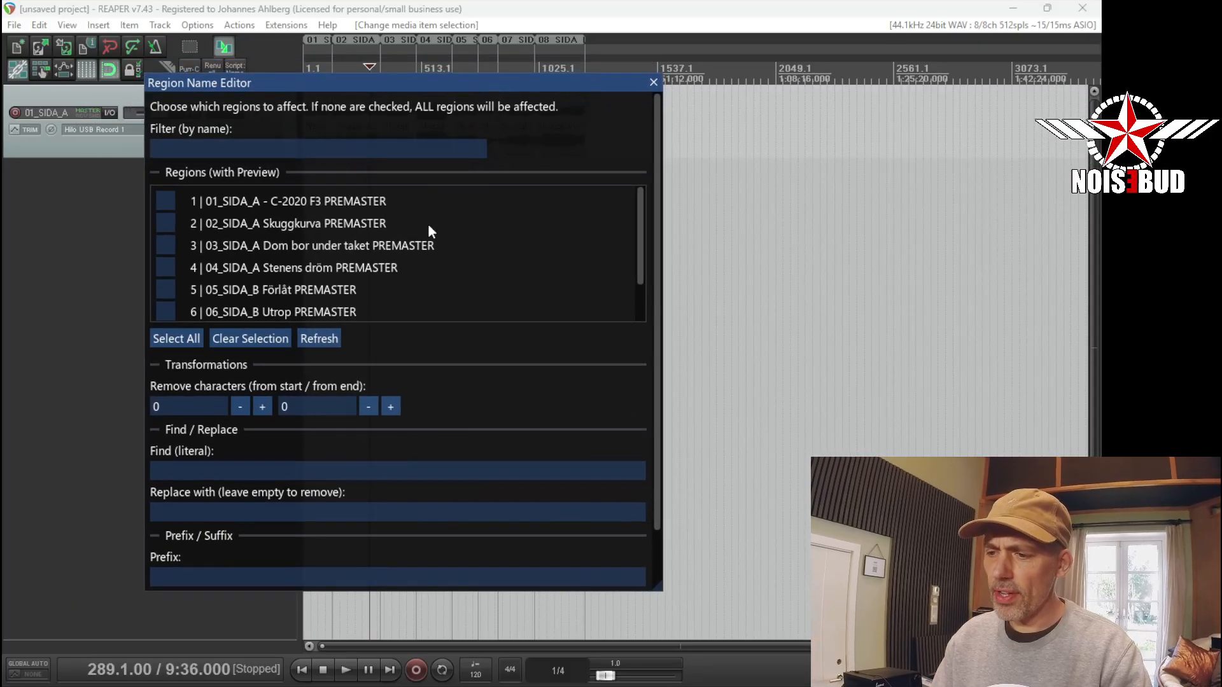
pyautogui.scroll(-2, 439, 217)
pyautogui.scroll(2, 356, 249)
pyautogui.scroll(-2, 337, 247)
pyautogui.scroll(2, 344, 246)
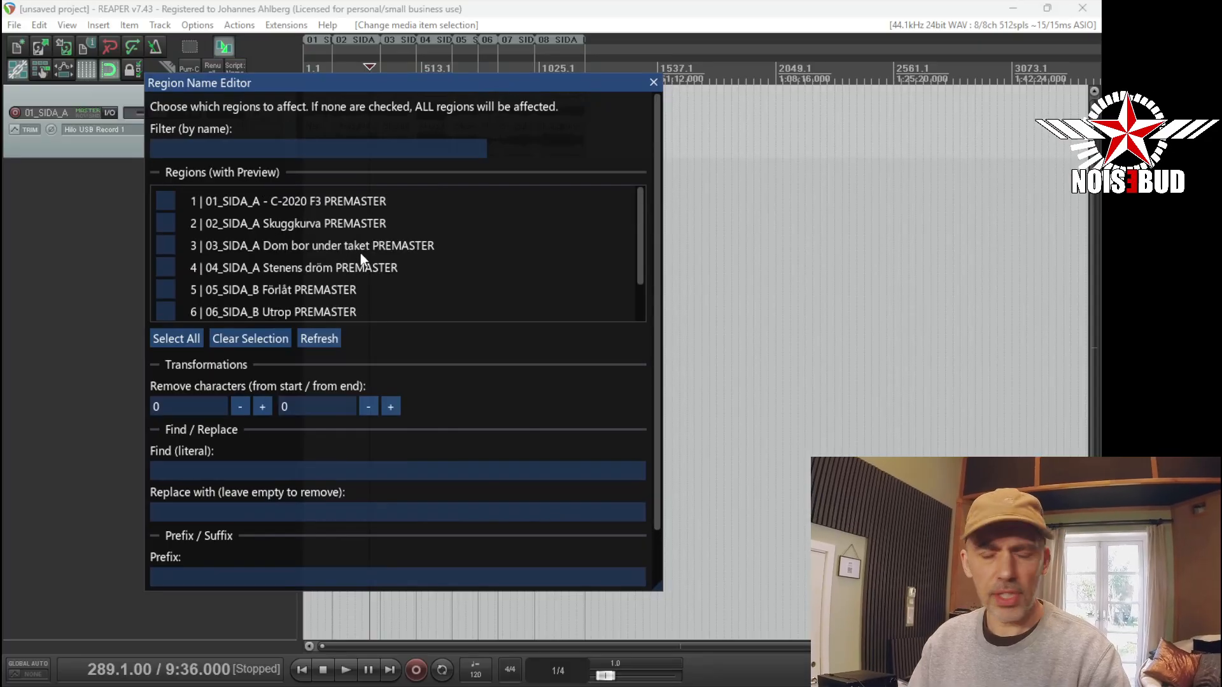
# Try filtering the region list by the name "skugg" and clear the filter again
pyautogui.click(276, 149)
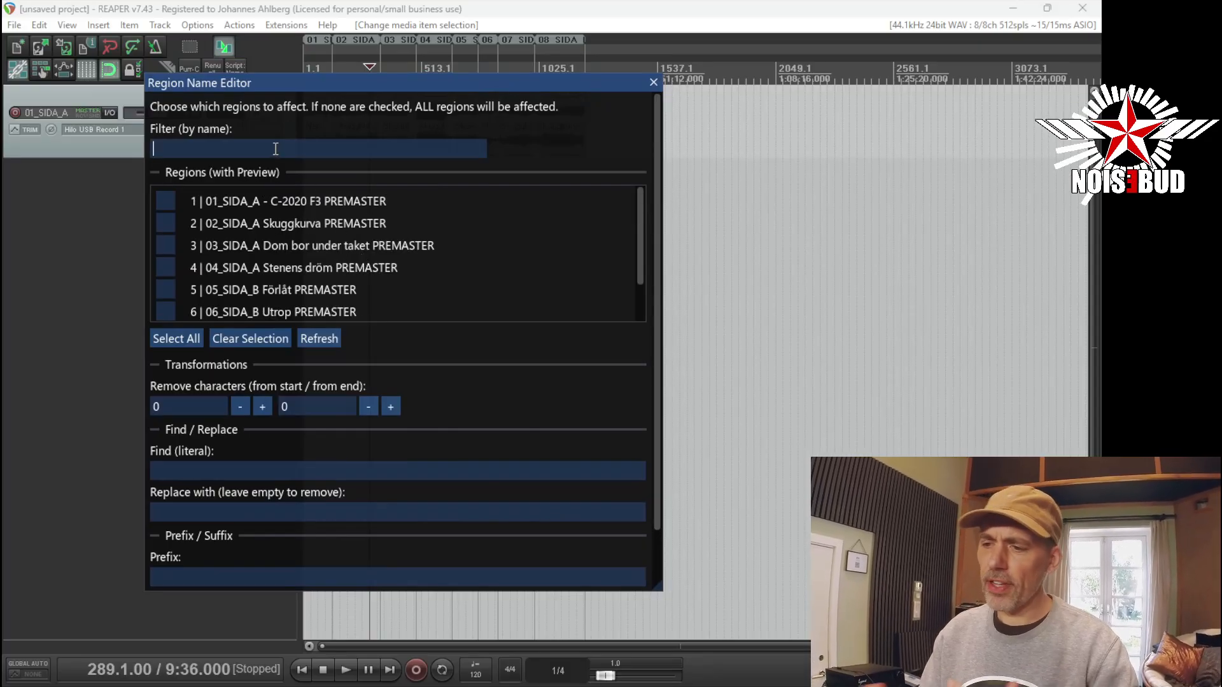
pyautogui.write('skugg')
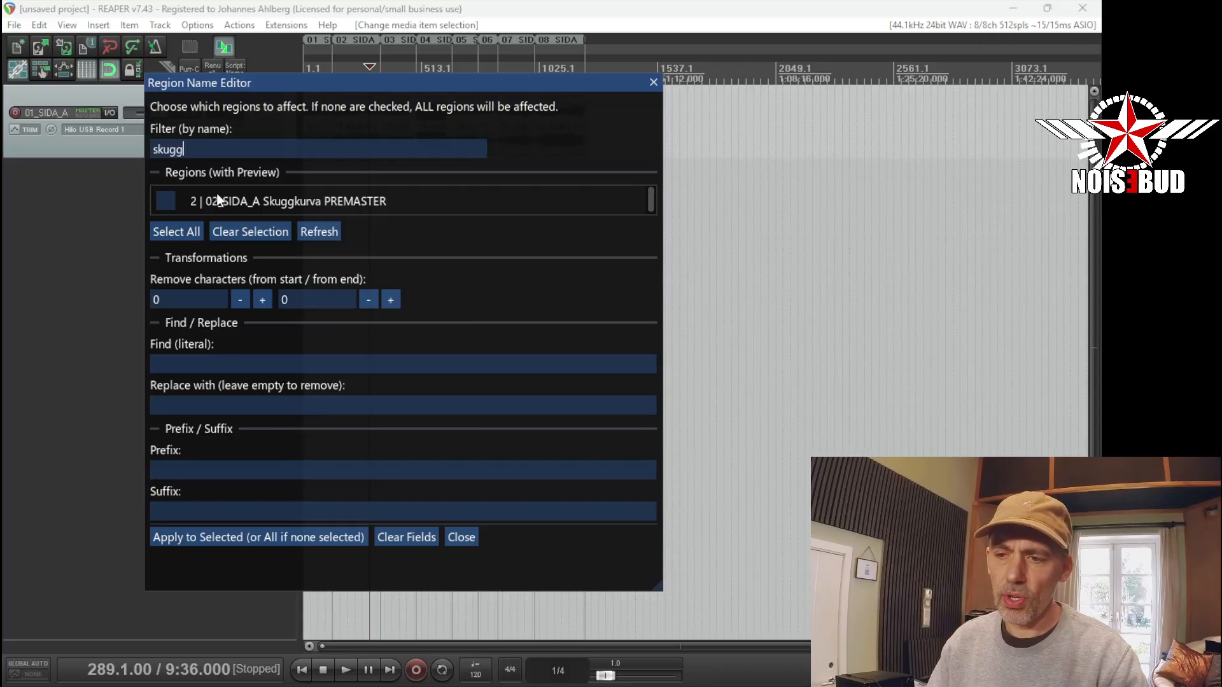
pyautogui.doubleClick(217, 156)
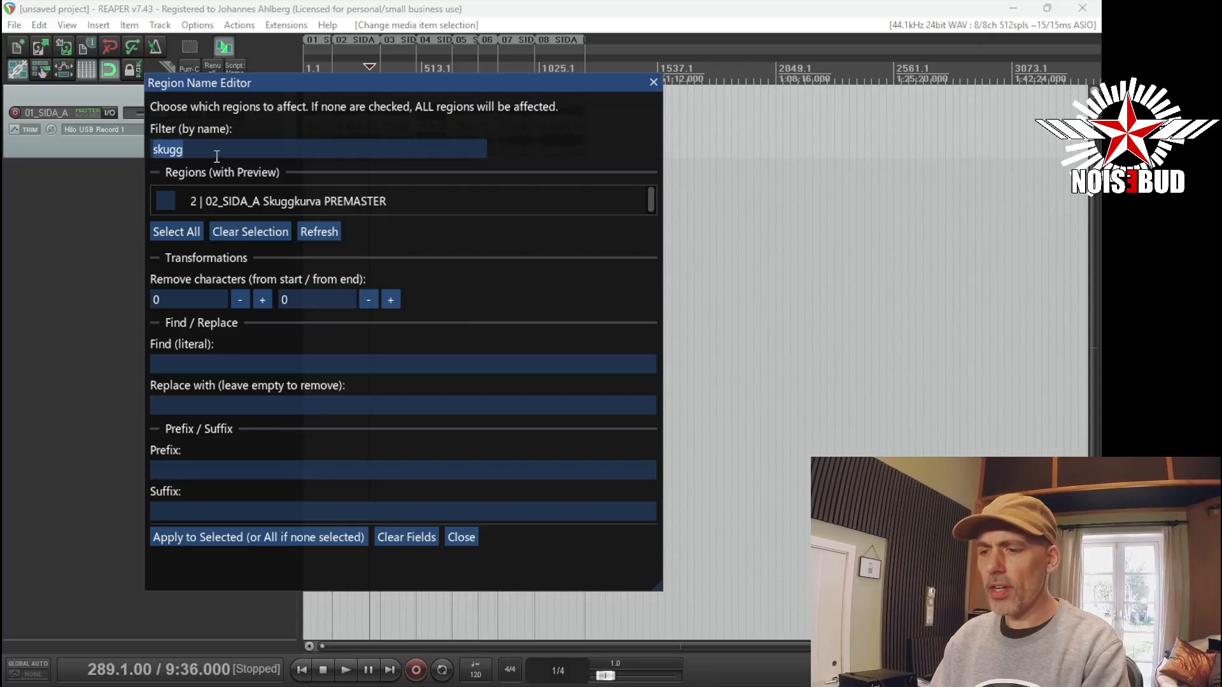
pyautogui.press('BackSpace')
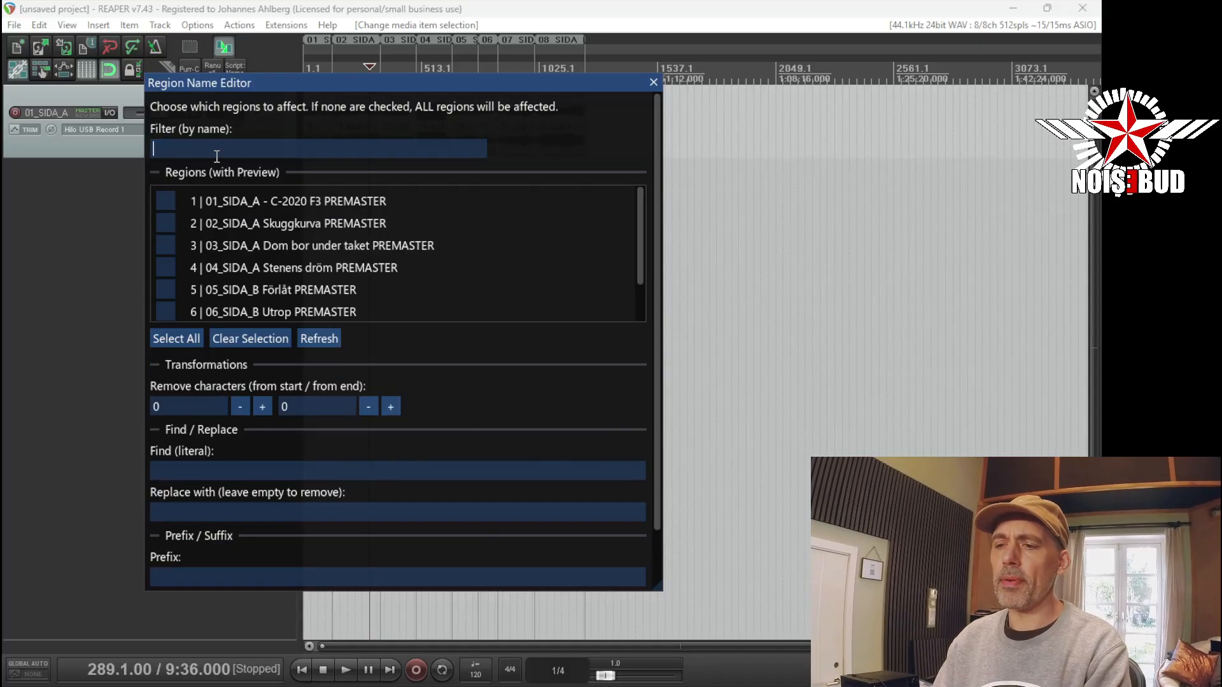
# Set the number of characters removed from the start of the region names to 1
pyautogui.click(263, 406)
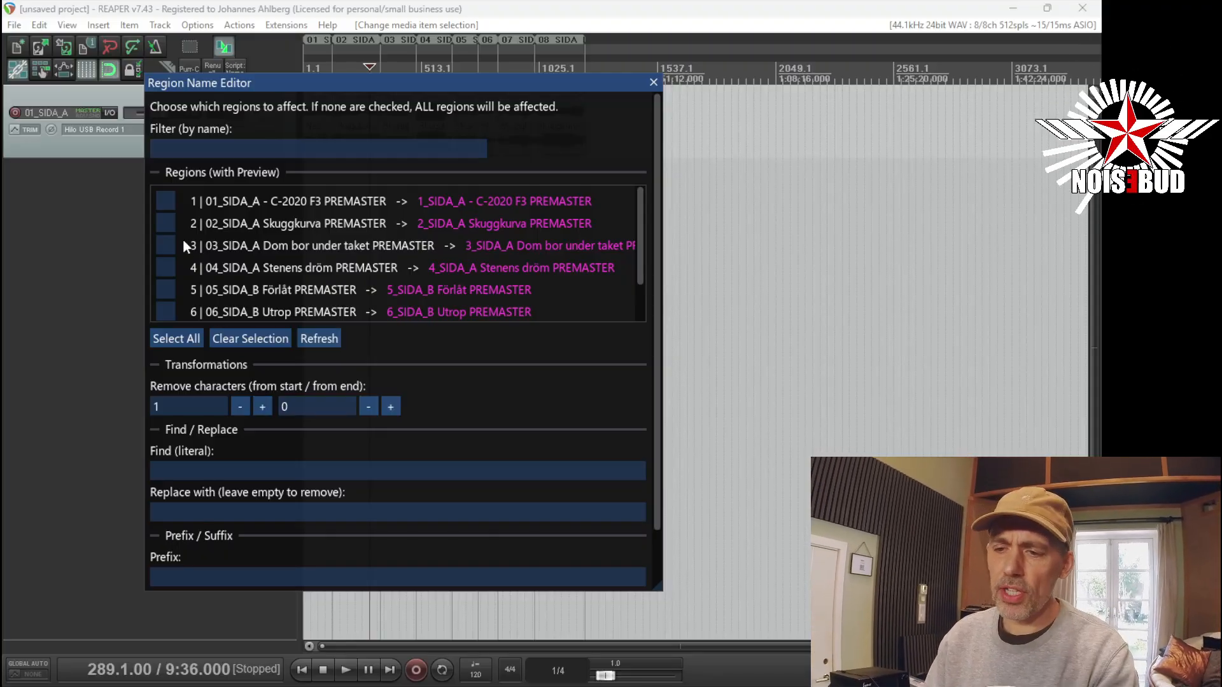
# Try limiting the renaming to regions 3 and 5, uncheck them, and select all regions before clearing the selection
pyautogui.click(168, 245)
pyautogui.click(165, 290)
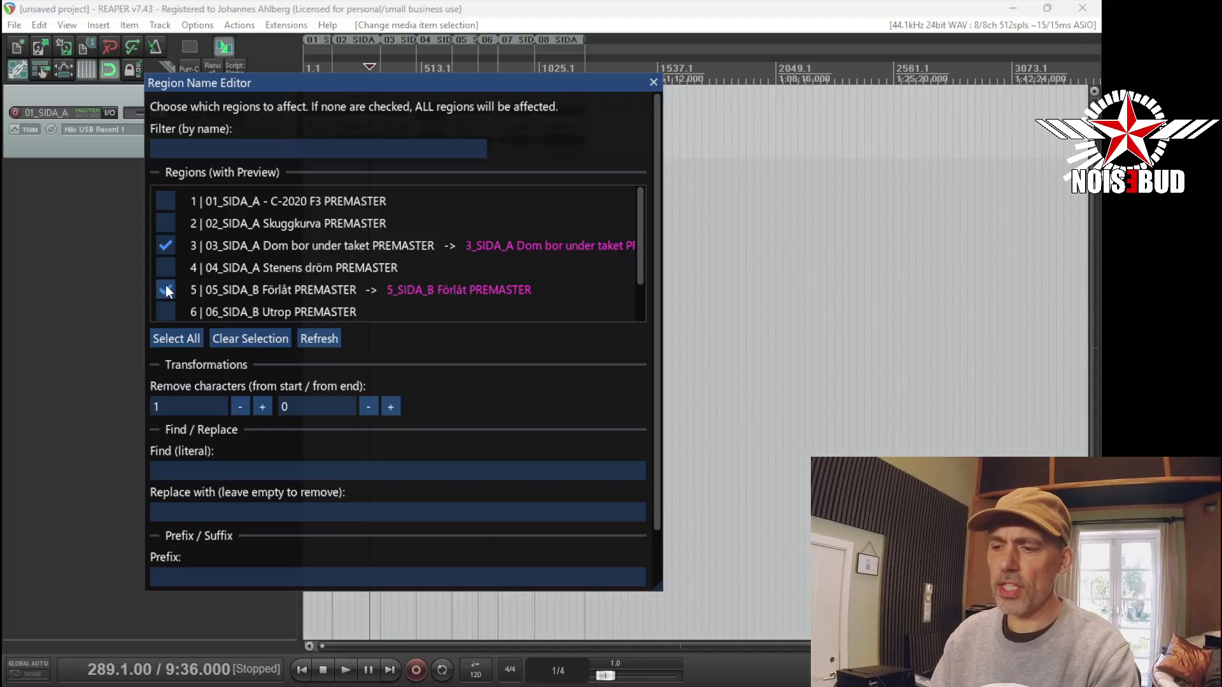
pyautogui.click(165, 289)
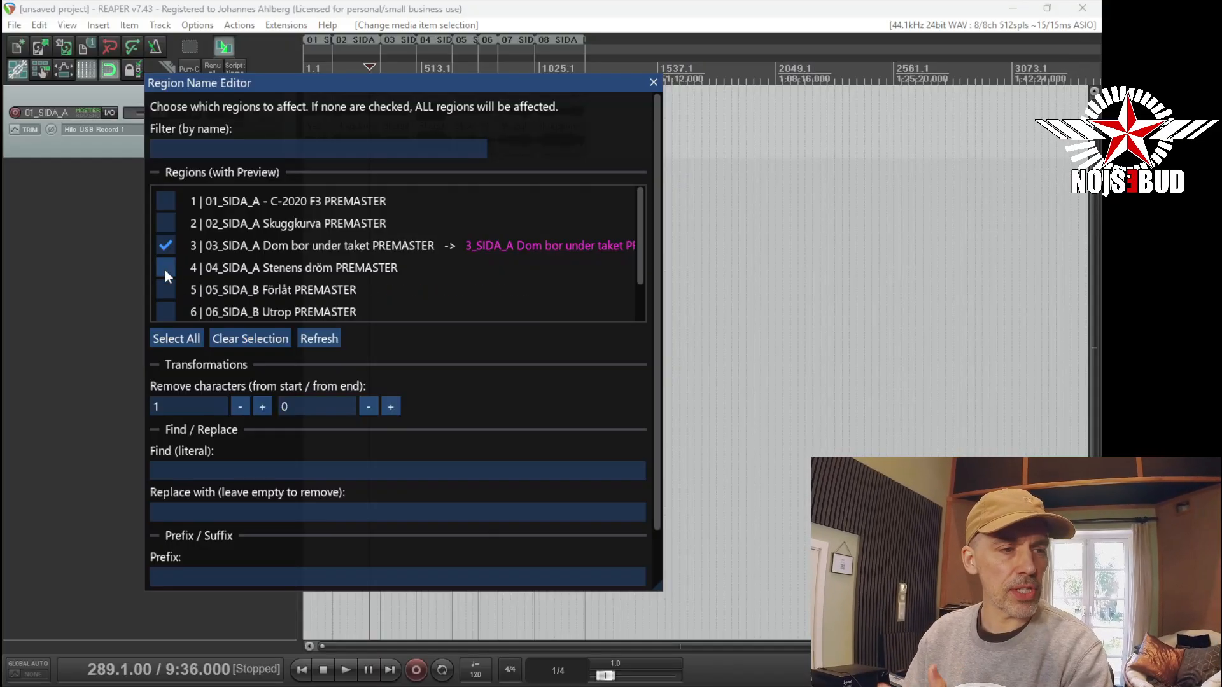
pyautogui.click(167, 247)
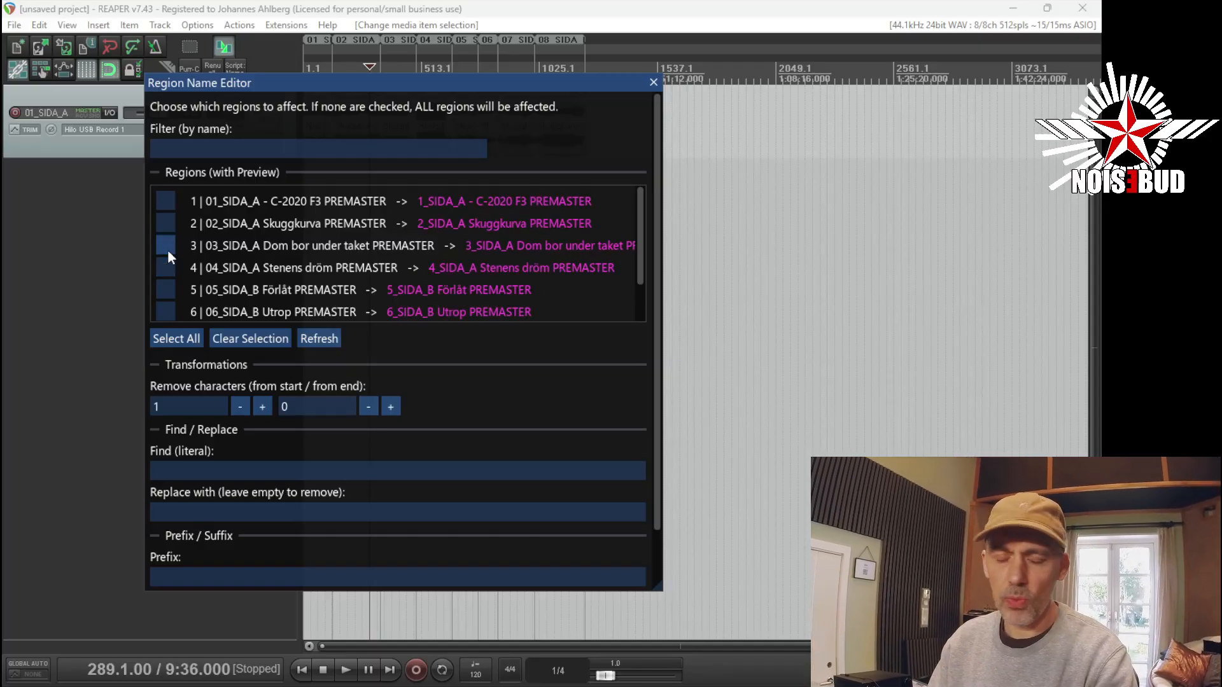
pyautogui.click(177, 336)
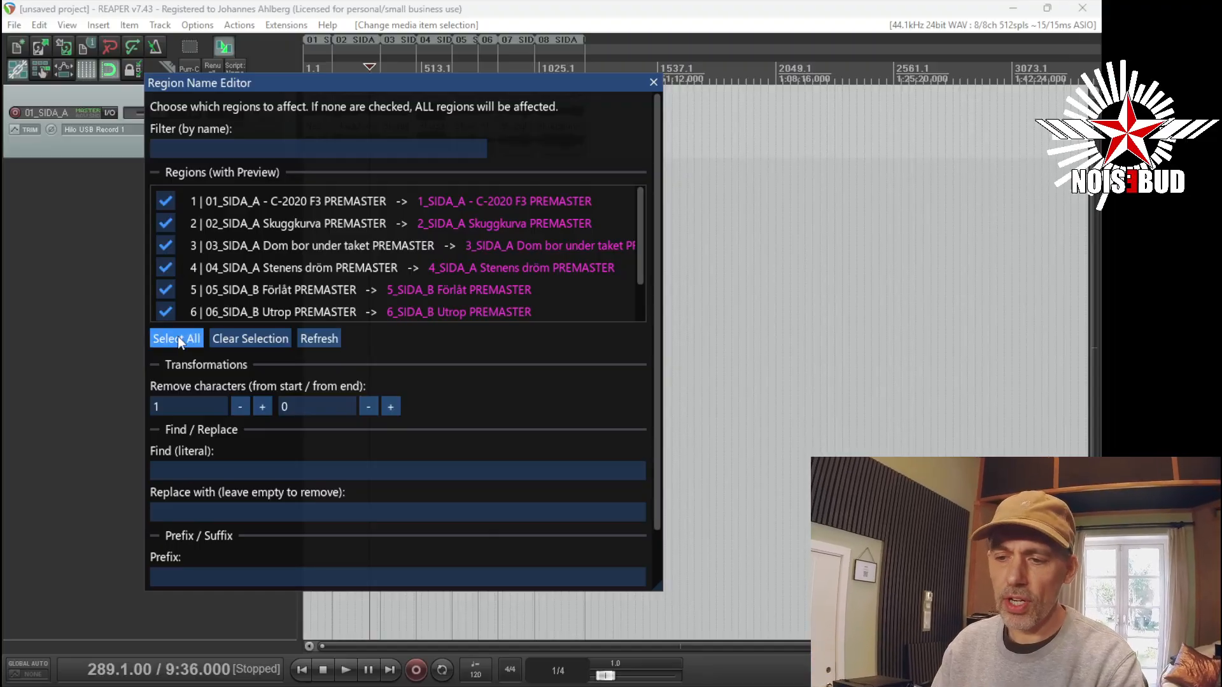
pyautogui.click(269, 337)
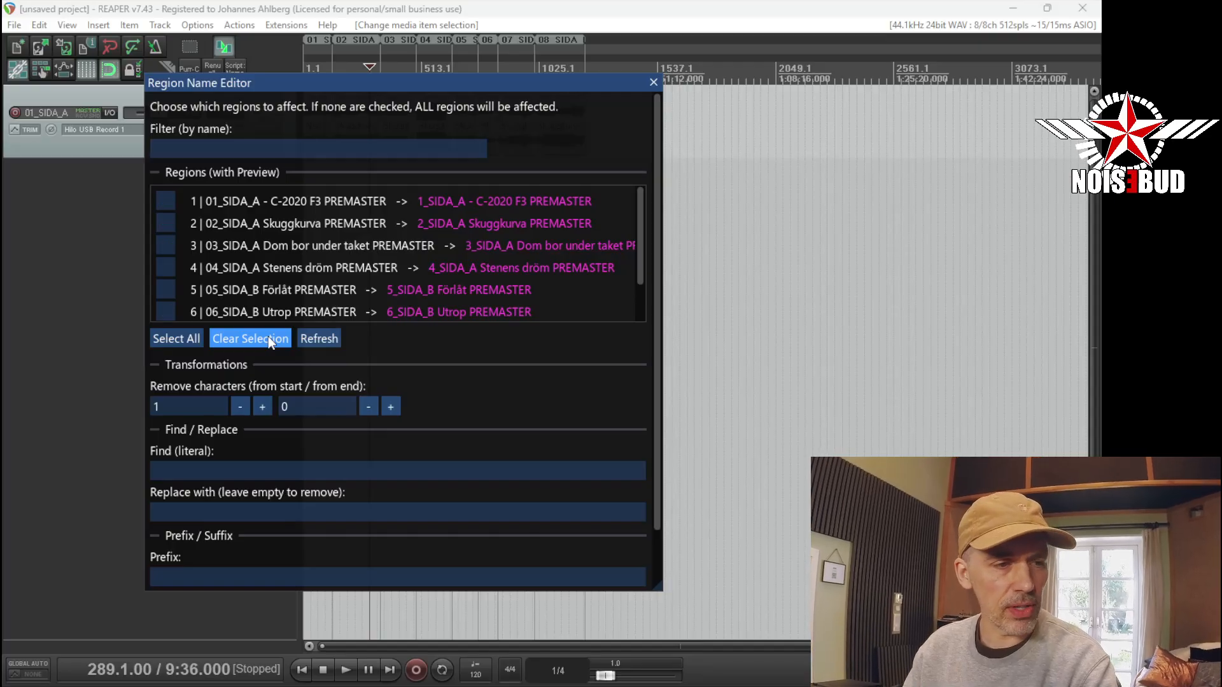
# Set the number of characters removed from the start of the region names to 10
pyautogui.click(171, 407)
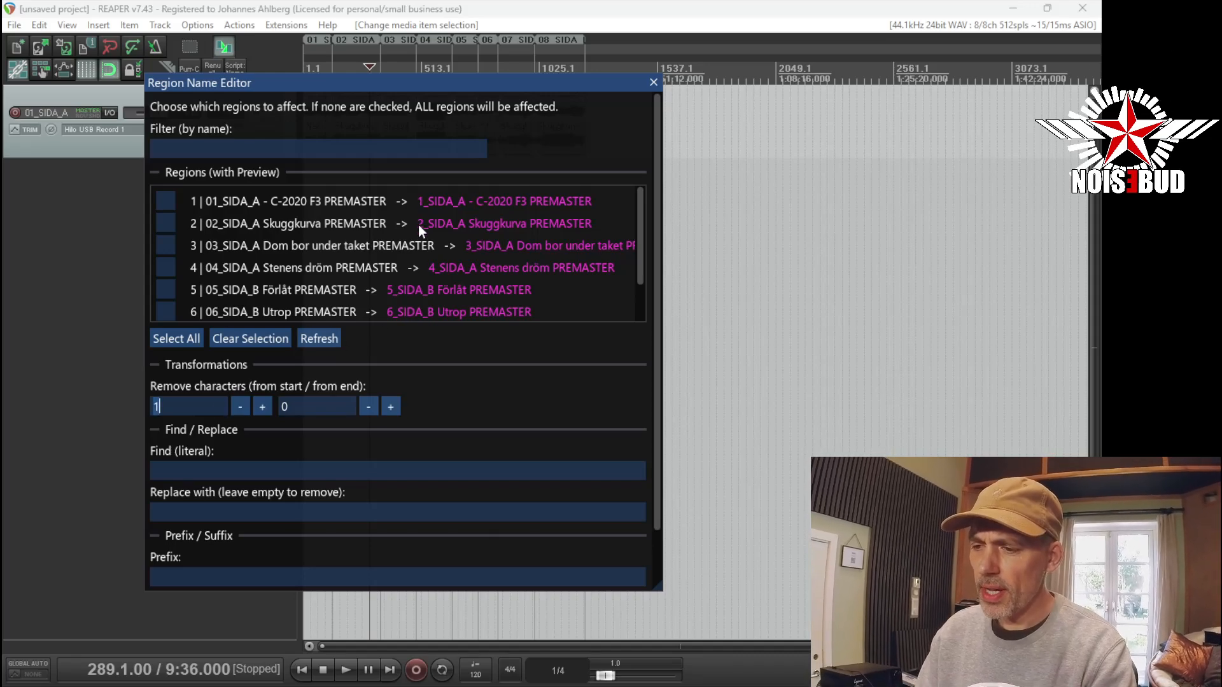
pyautogui.click(240, 406)
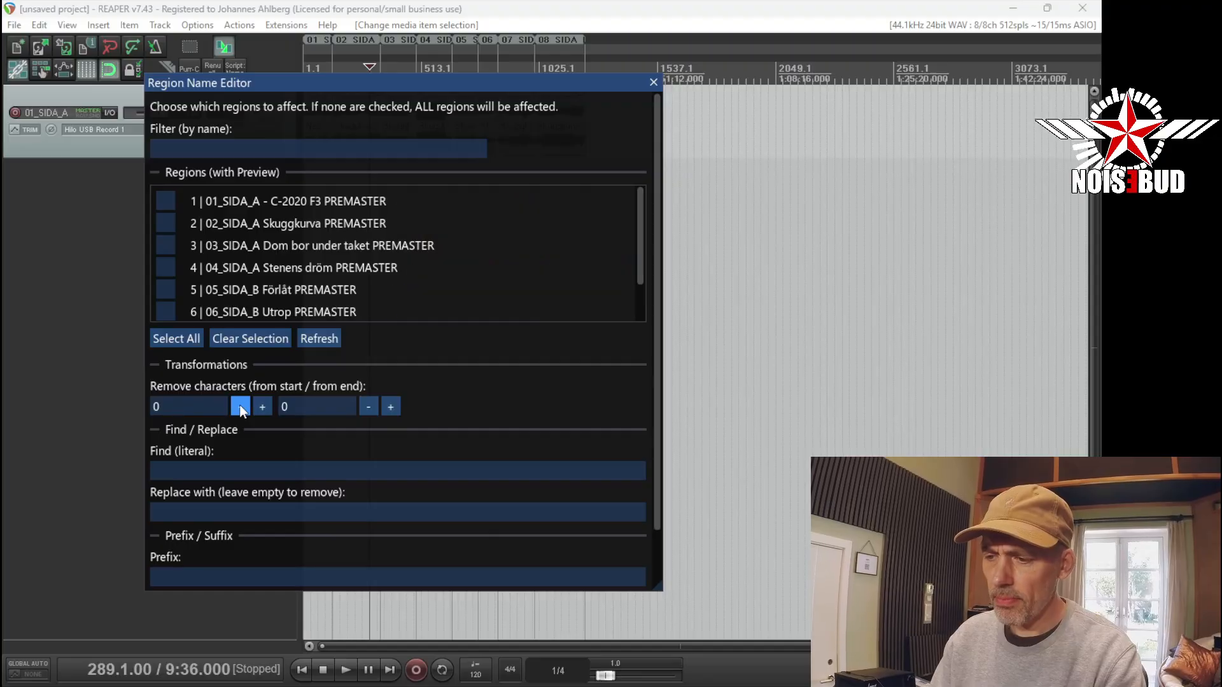
pyautogui.click(263, 407)
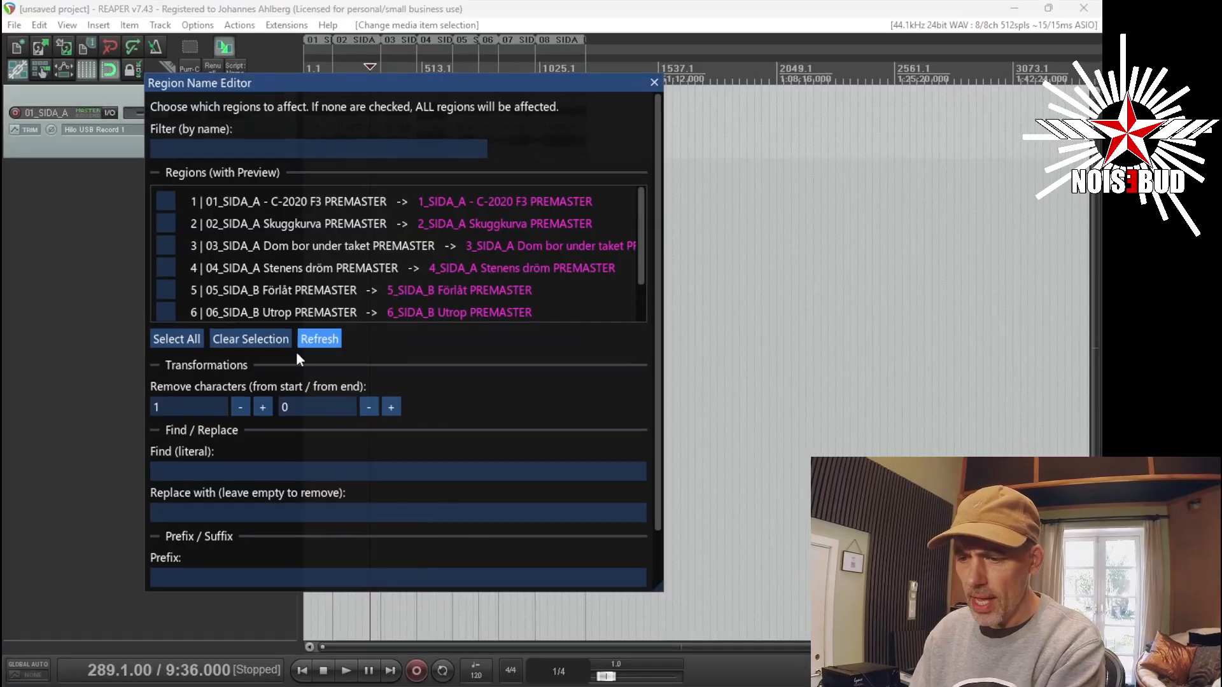
pyautogui.click(90, 615)
pyautogui.click(90, 614)
pyautogui.click(263, 407)
pyautogui.click(263, 406)
pyautogui.click(263, 407)
pyautogui.click(263, 407)
pyautogui.click(263, 407)
pyautogui.click(263, 406)
pyautogui.click(263, 407)
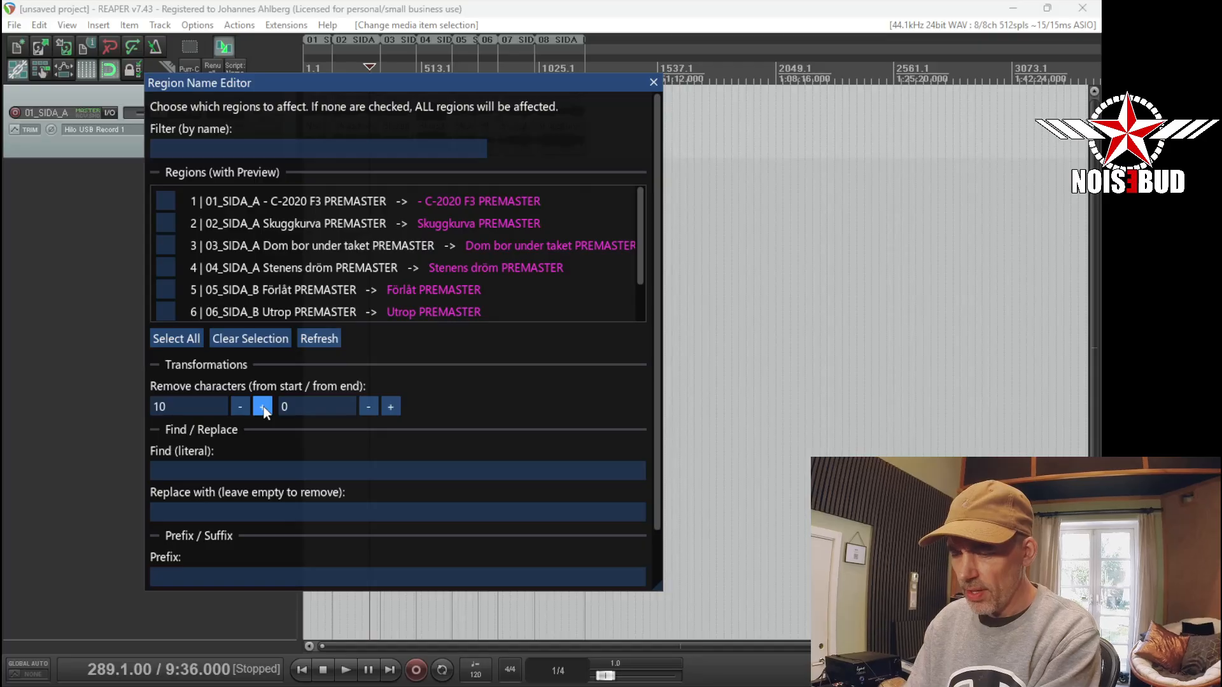
# Set the number of characters removed from the end of the region names to 10
pyautogui.click(391, 407)
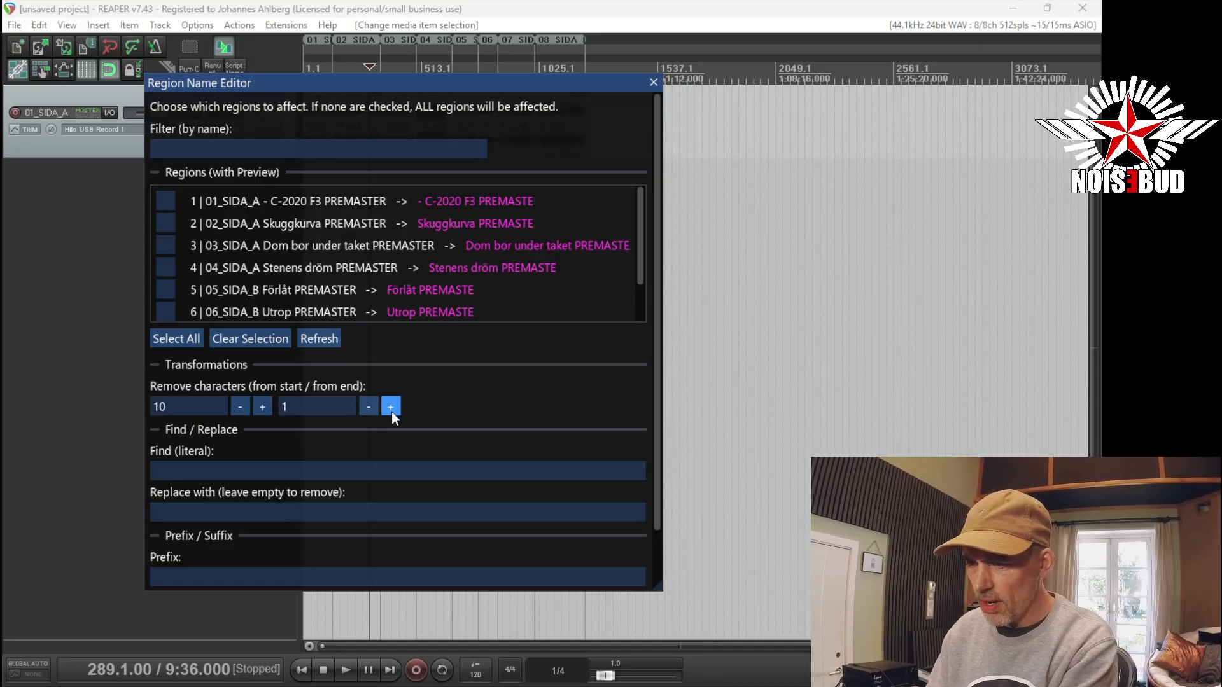
pyautogui.click(391, 408)
pyautogui.click(390, 408)
pyautogui.click(391, 407)
pyautogui.click(391, 407)
pyautogui.click(391, 408)
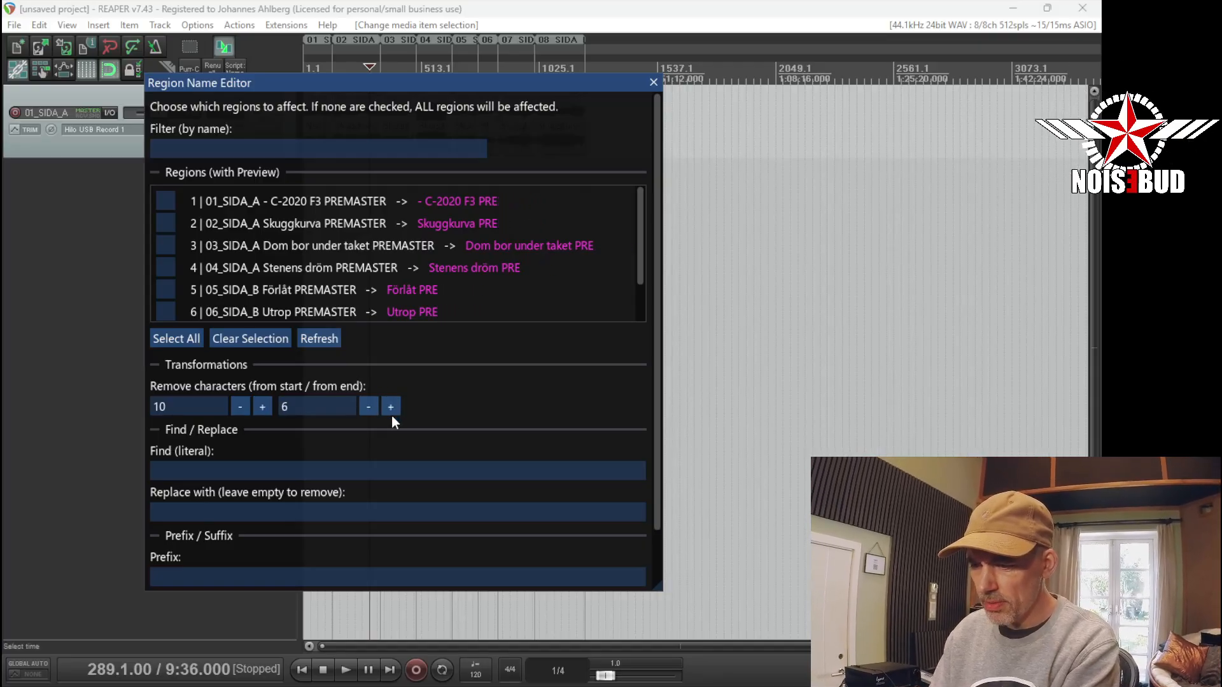
pyautogui.click(390, 408)
pyautogui.click(391, 408)
pyautogui.click(392, 408)
pyautogui.click(391, 407)
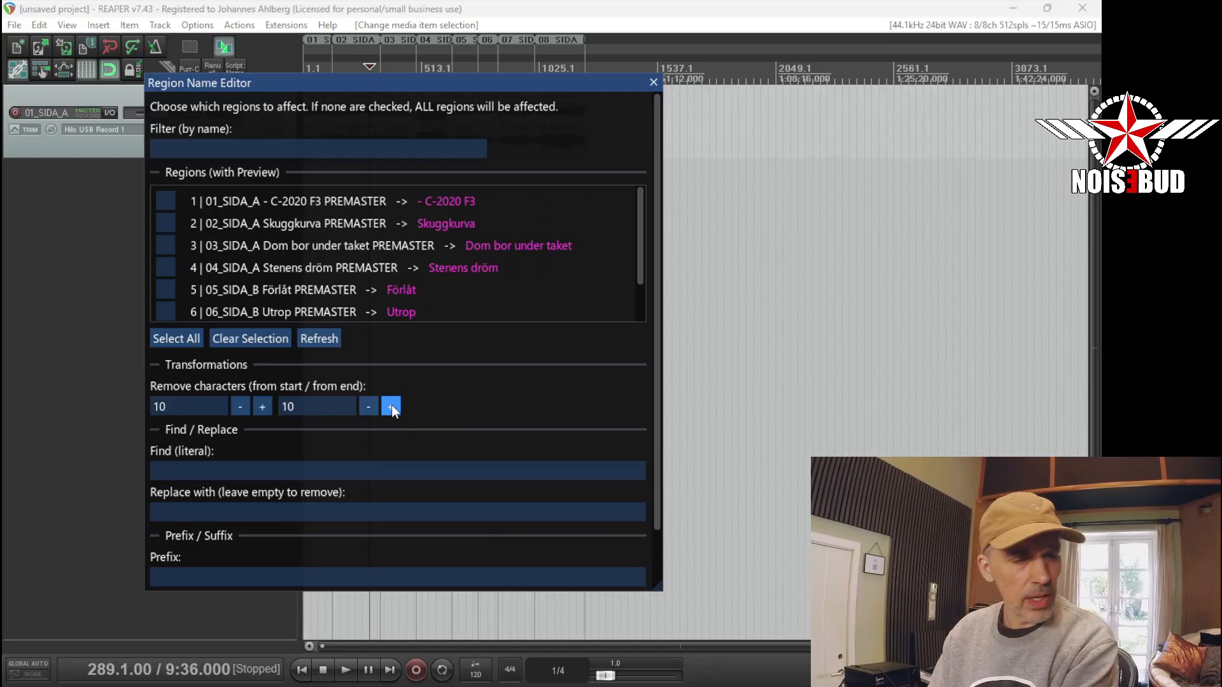
# Apply the character removal to all regions and close the Region Name Editor
pyautogui.scroll(-2, 395, 438)
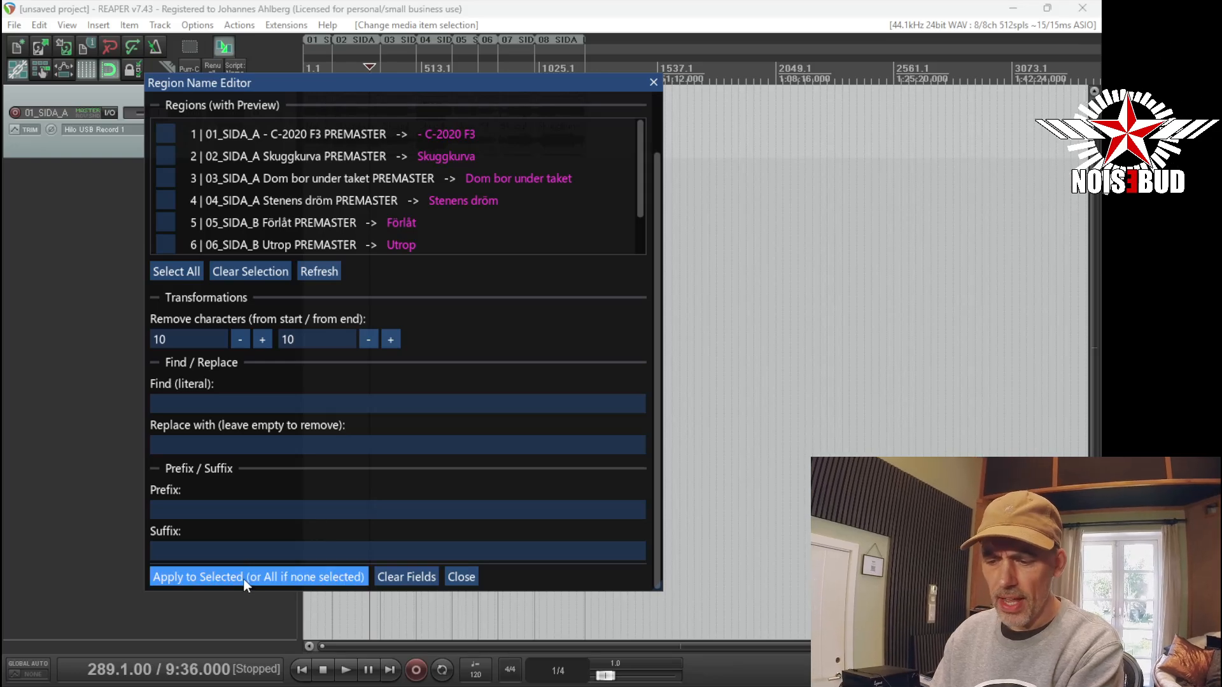
pyautogui.click(352, 578)
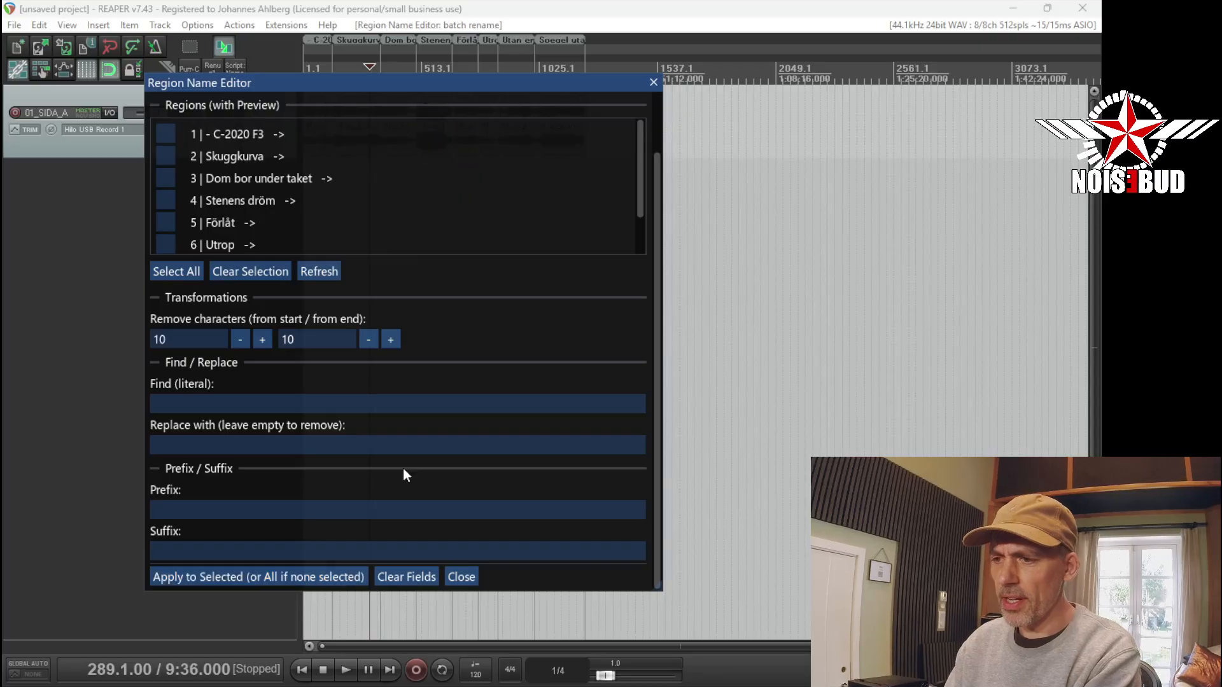
pyautogui.click(470, 579)
# Examine the new region names along the timeline up to the last region
pyautogui.scroll(5, 311, 125)
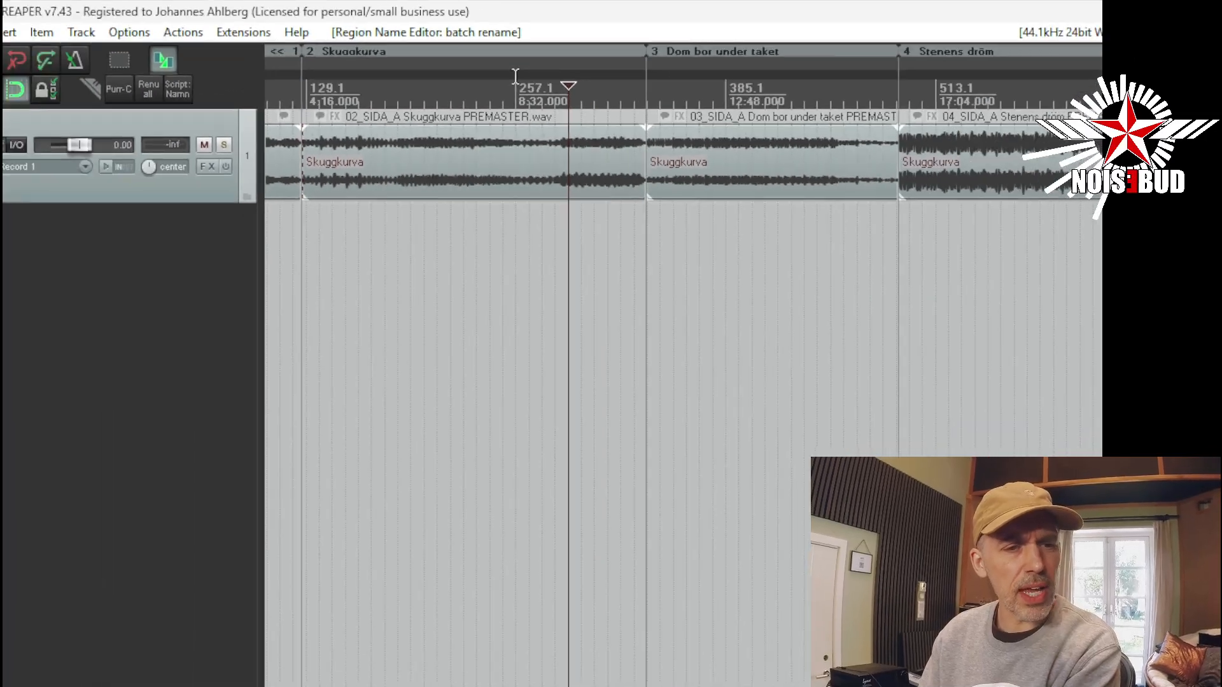
pyautogui.scroll(-3, 585, 150)
pyautogui.scroll(-2, 655, 42)
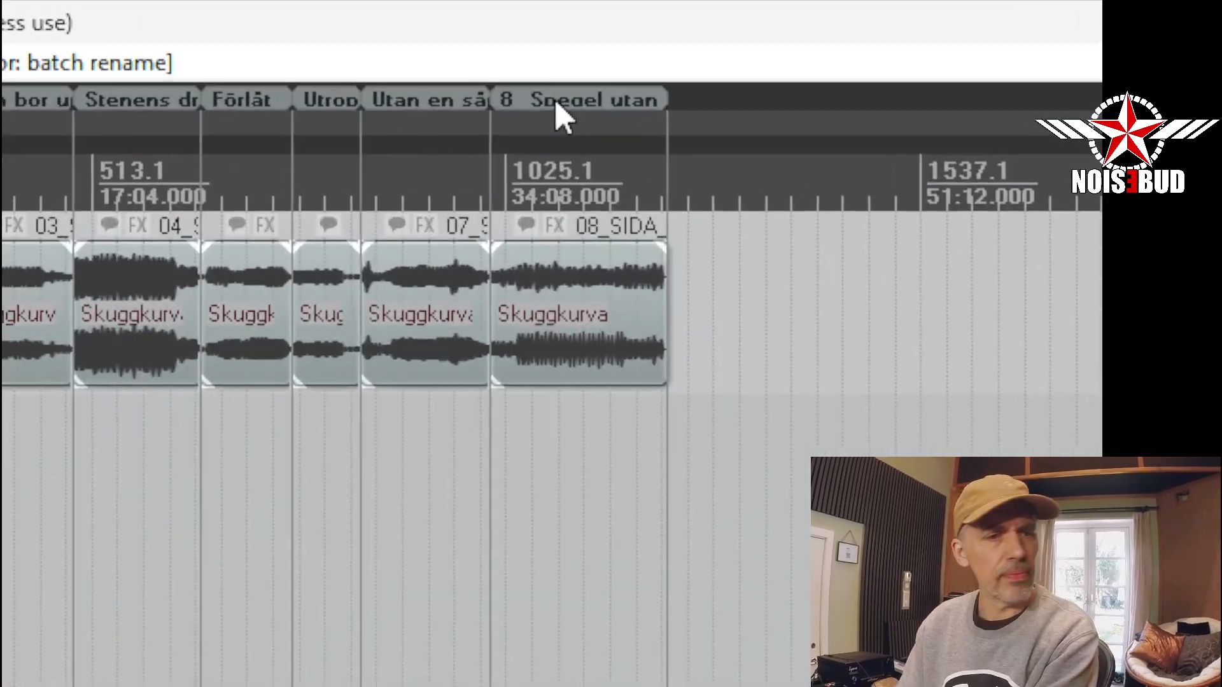
pyautogui.scroll(3, 564, 118)
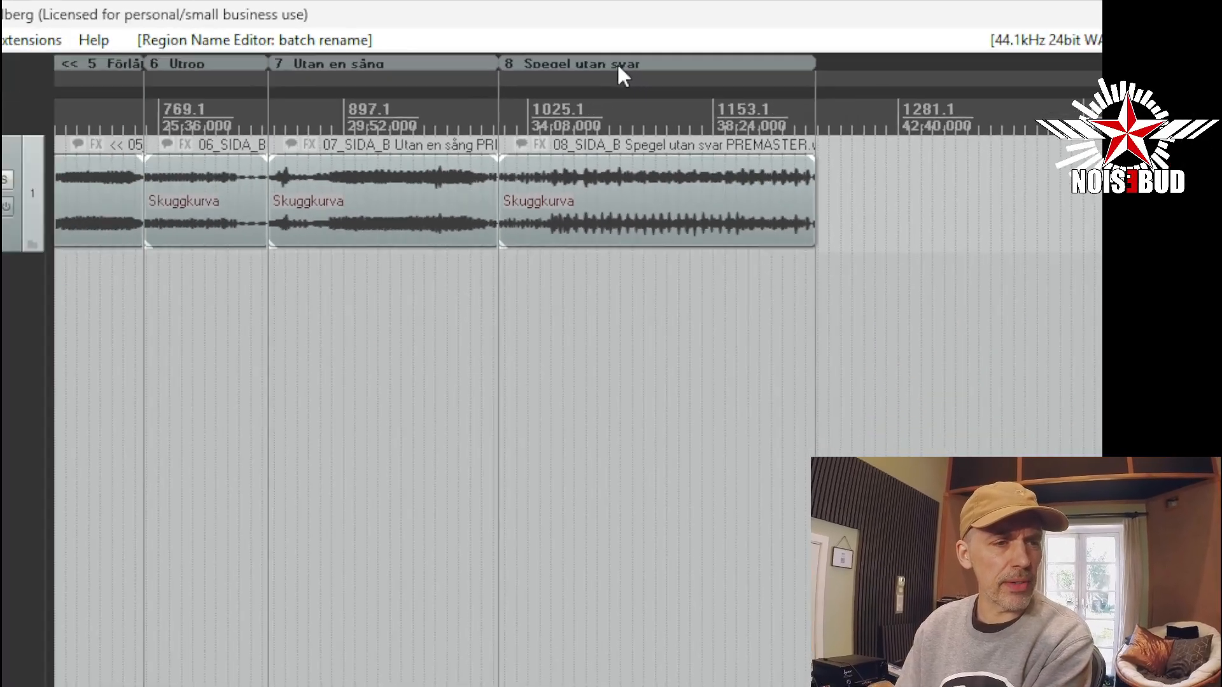
pyautogui.scroll(-4, 602, 130)
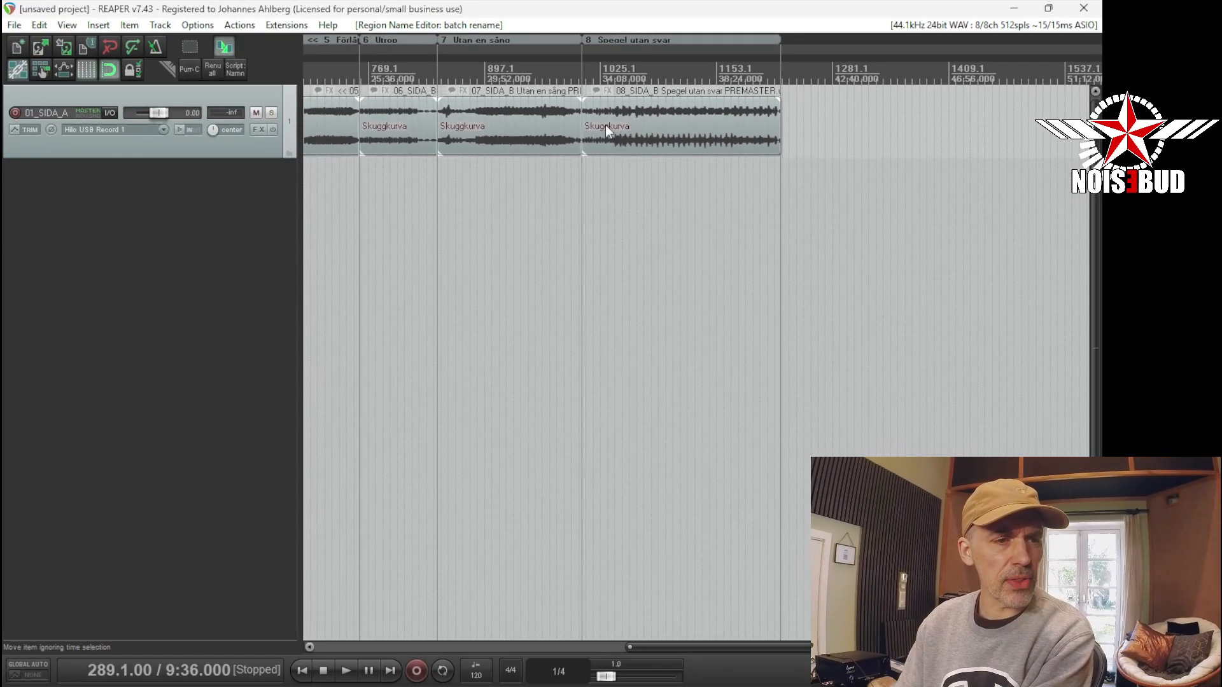
# Return the edit cursor to the project start and undo the batch rename of the regions
pyautogui.click(495, 202)
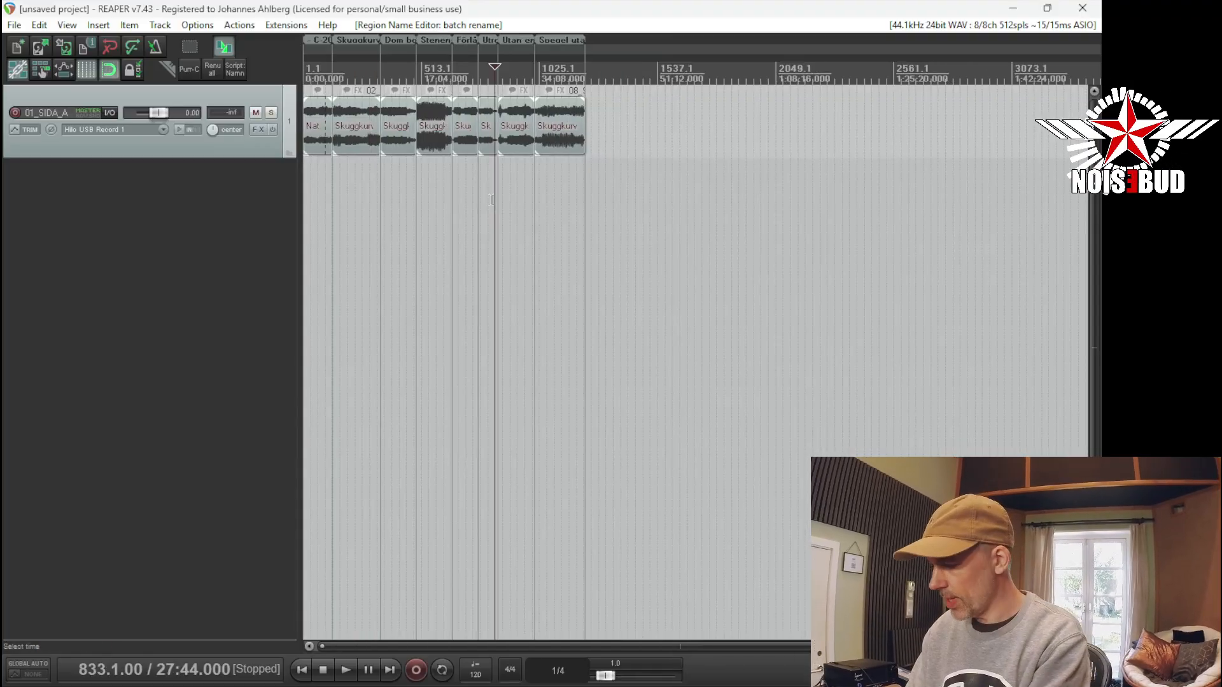
pyautogui.press('Home')
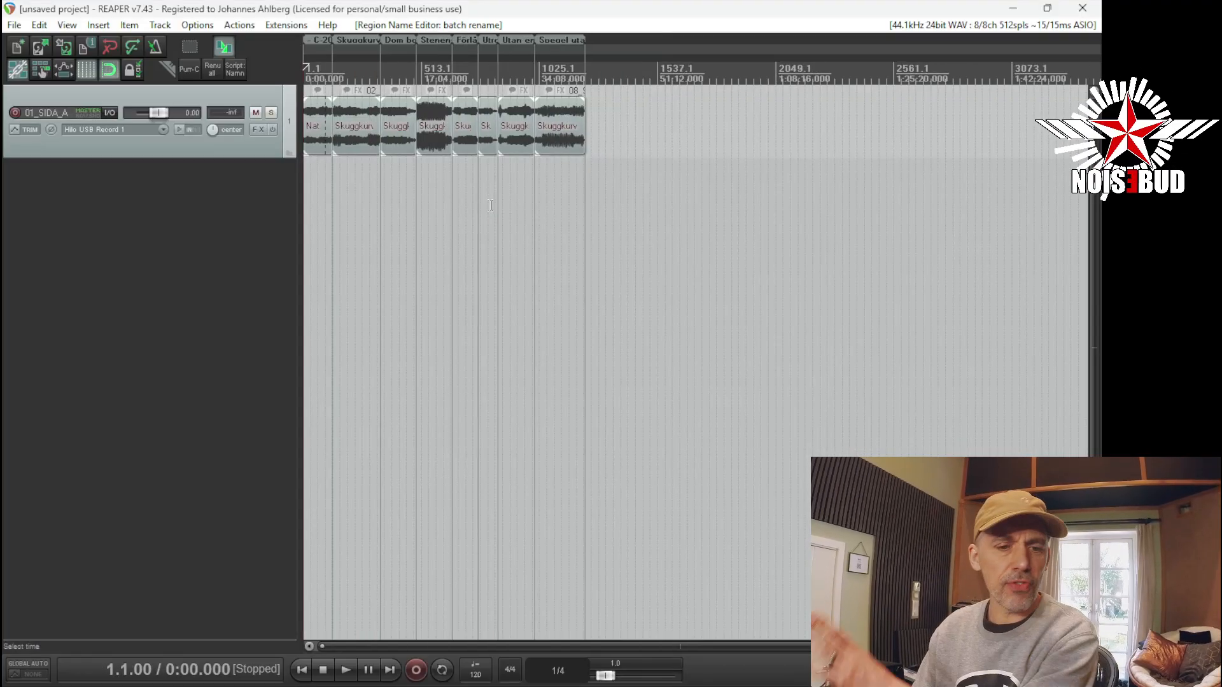
pyautogui.click(441, 233)
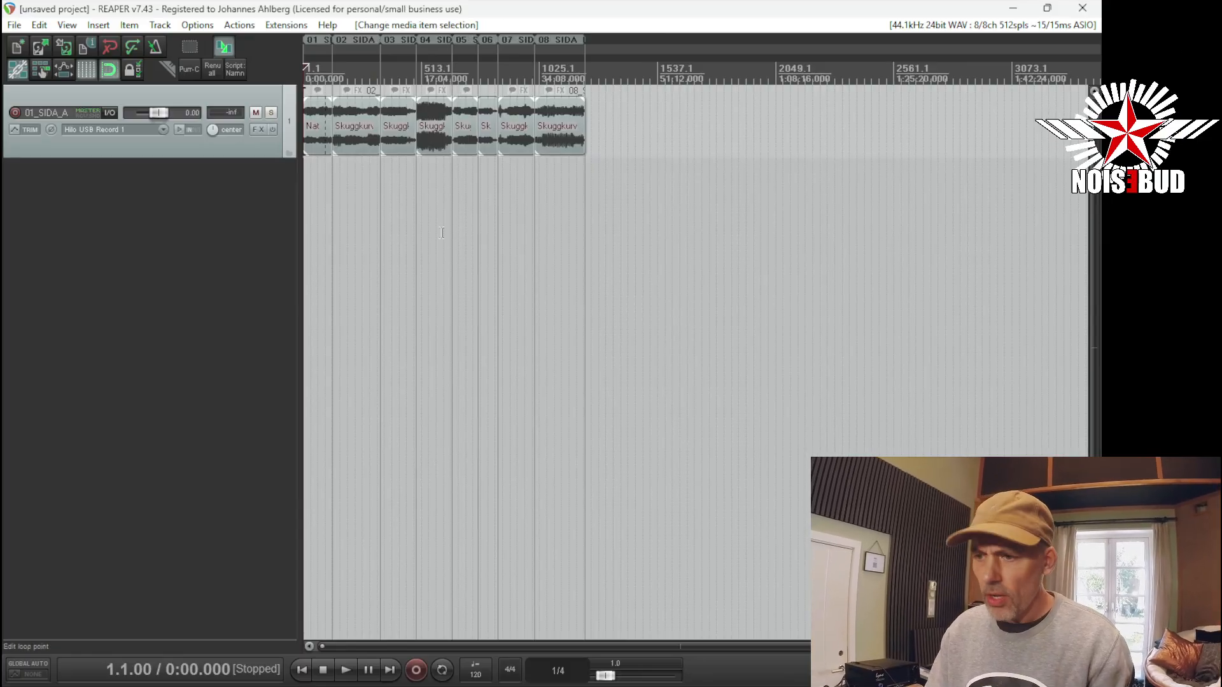
pyautogui.scroll(5, 439, 235)
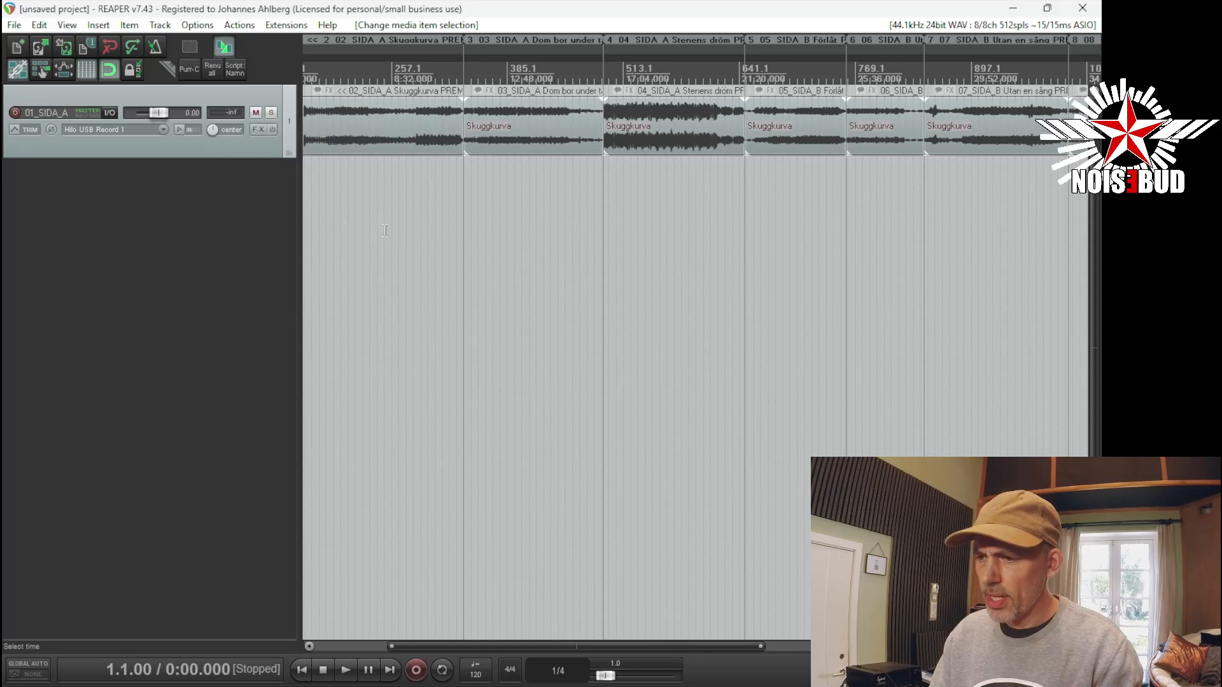
pyautogui.scroll(-3, 384, 229)
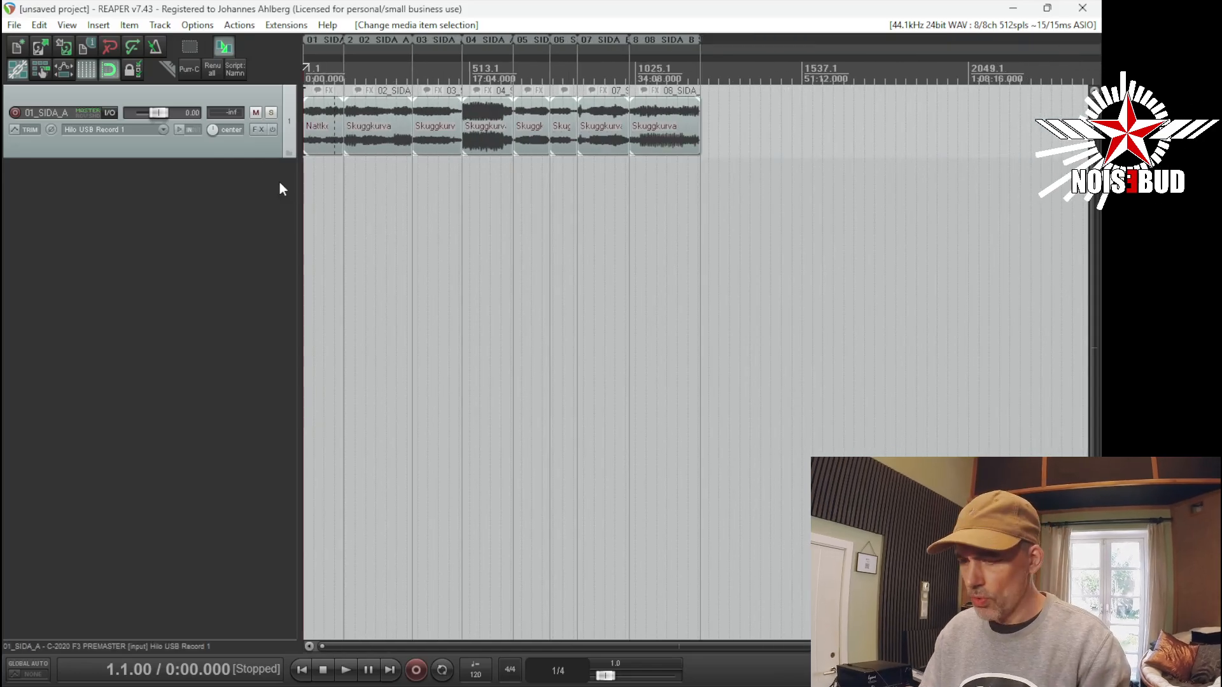
# Reopen the Region Name Editor with the Namn script and set the find text to "PREMASTER"
pyautogui.click(235, 68)
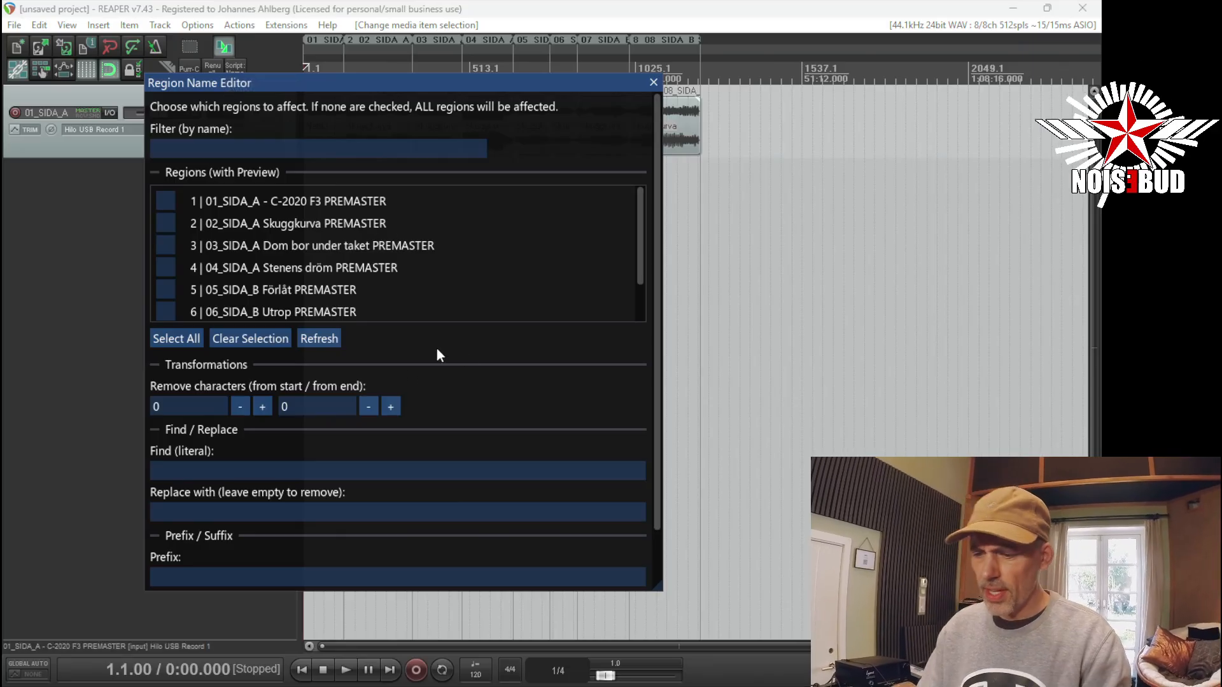
pyautogui.scroll(-2, 240, 465)
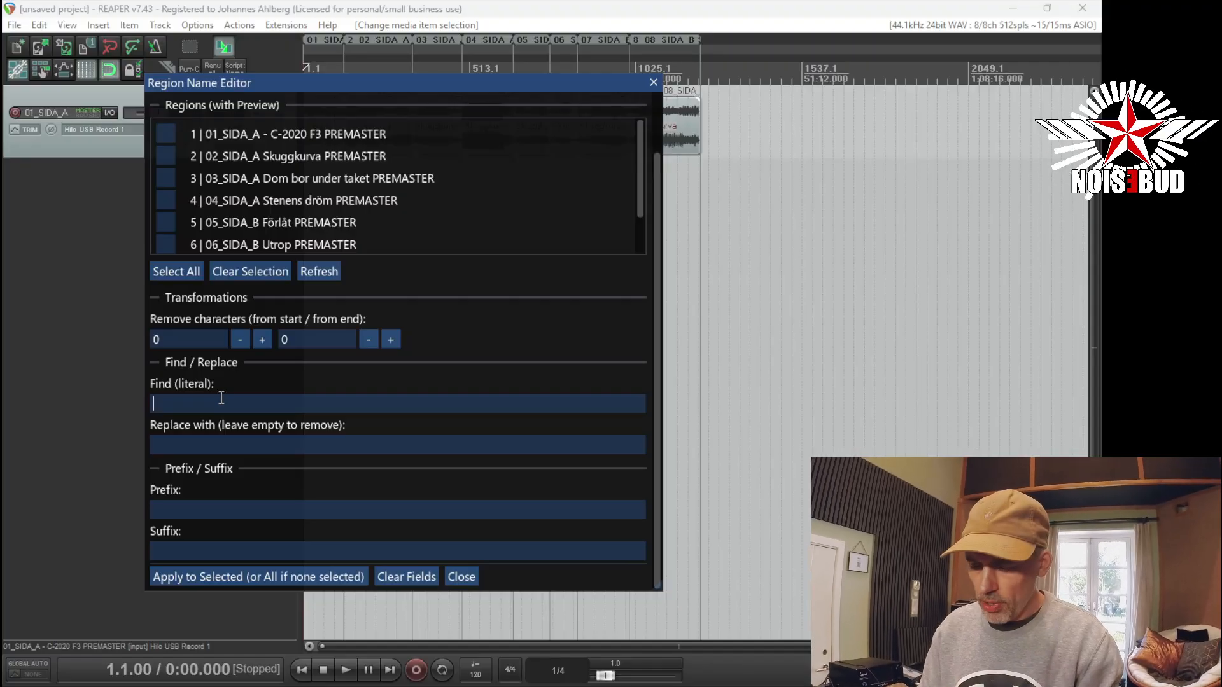
pyautogui.write('PREMASTER')
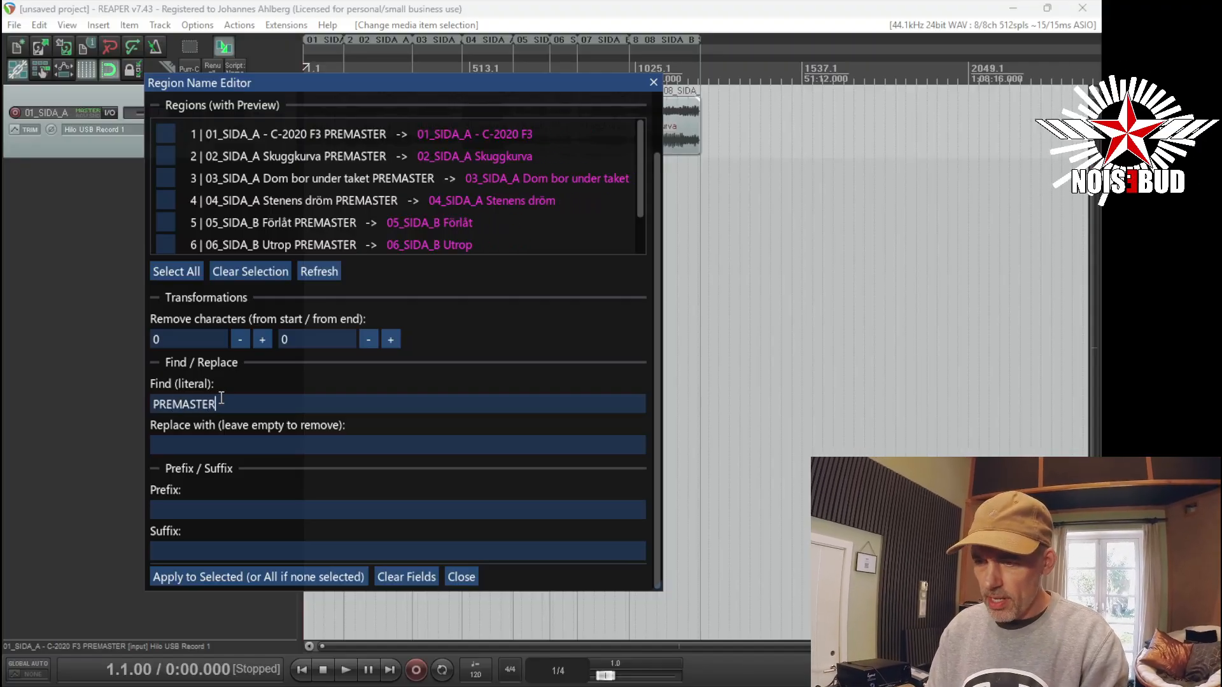
# Set the replacement text for the region names to "REPLACE TEXT//"
pyautogui.click(229, 448)
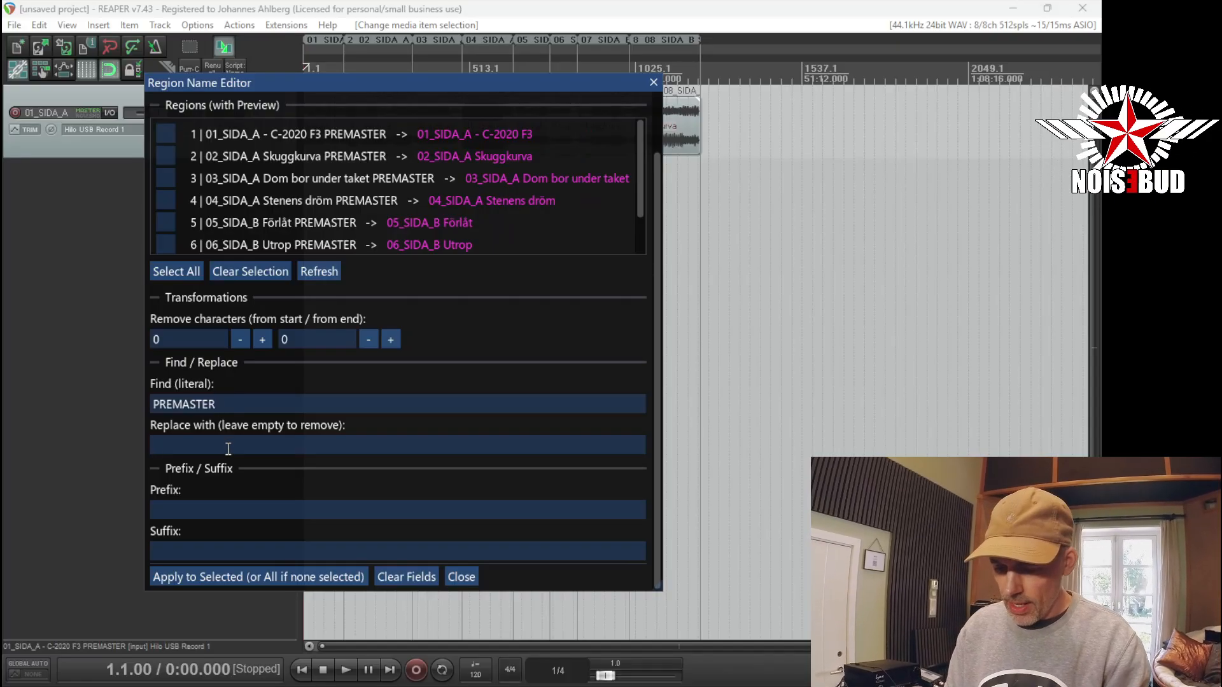
pyautogui.write('REPLACE')
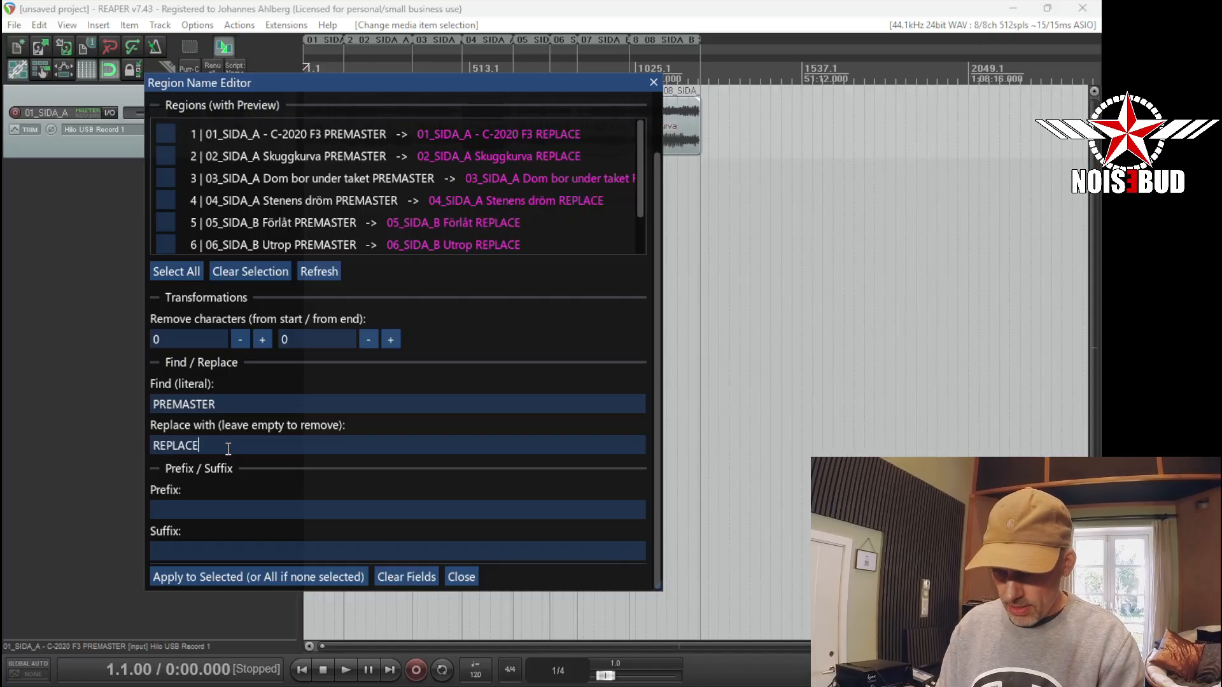
pyautogui.write(' TEXT')
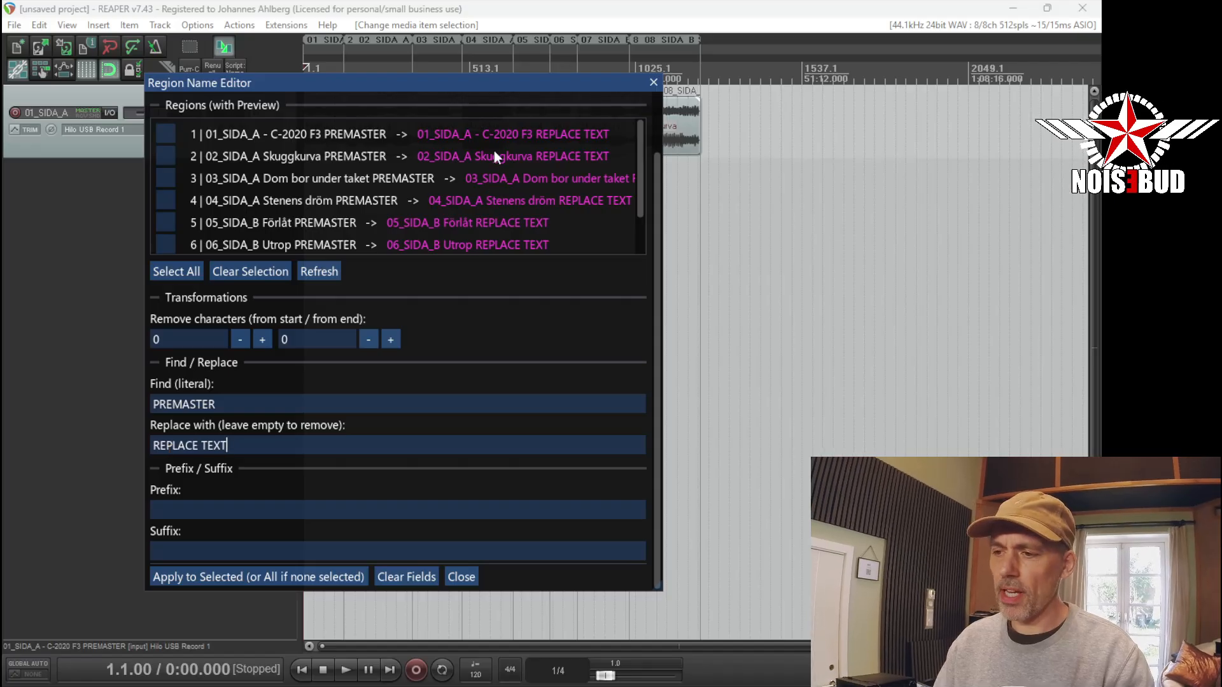
pyautogui.write('/')
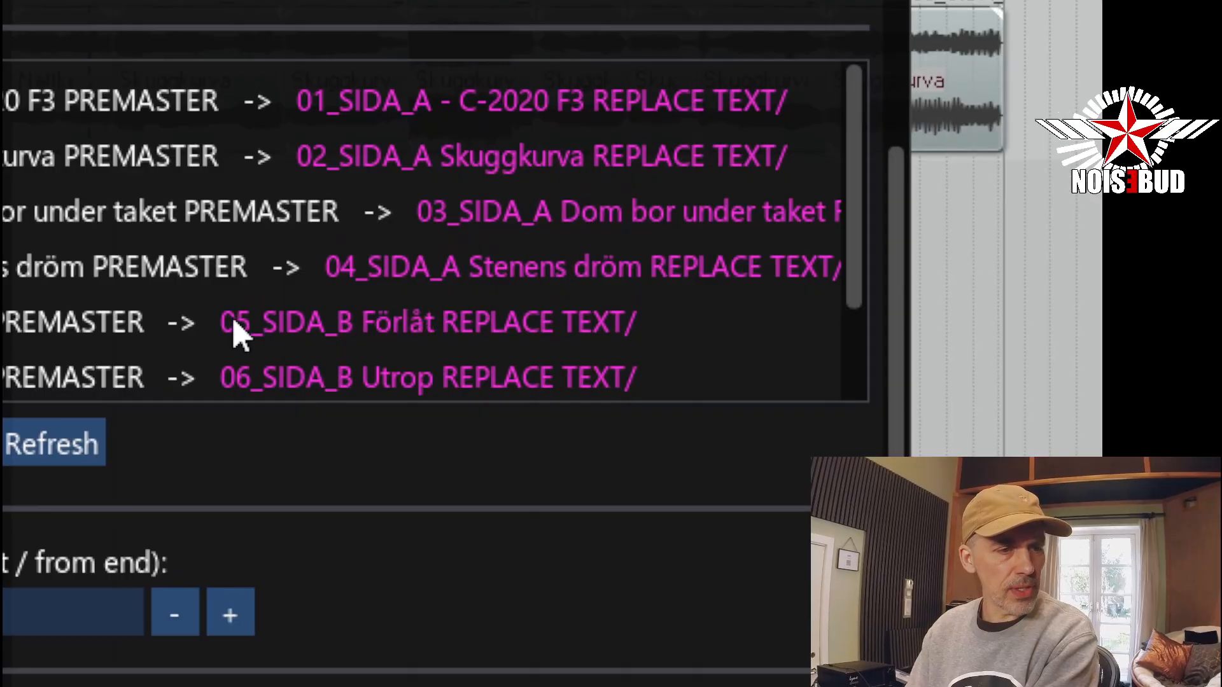
pyautogui.write('/')
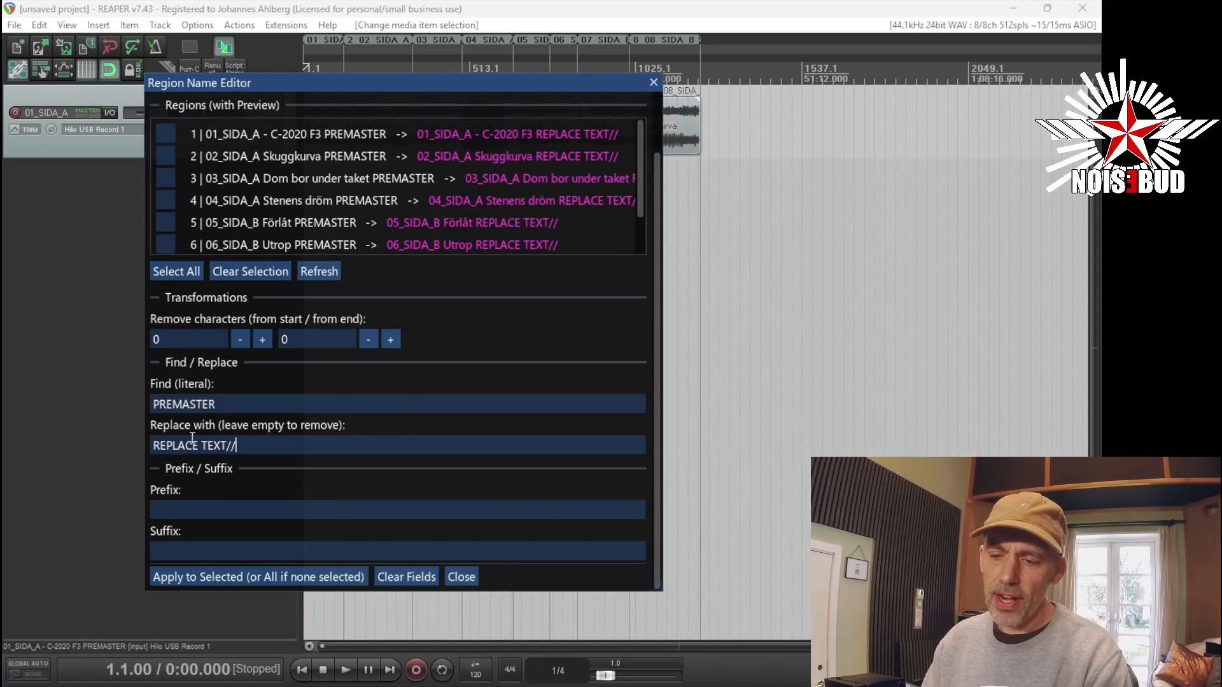
# Set the editor to strip 10 characters from the start of each region name alongside the text replacement
pyautogui.click(262, 339)
pyautogui.click(262, 339)
pyautogui.click(262, 340)
pyautogui.click(262, 339)
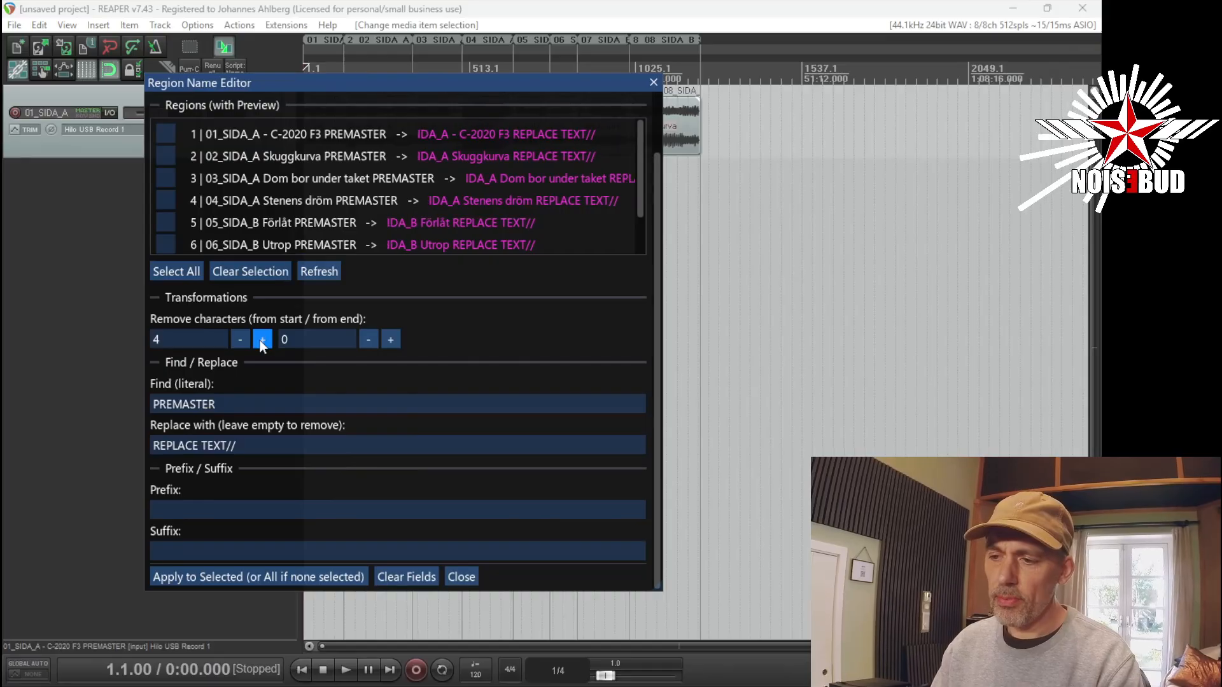
pyautogui.click(262, 339)
pyautogui.click(262, 340)
pyautogui.click(263, 339)
pyautogui.click(262, 339)
pyautogui.click(262, 339)
pyautogui.click(241, 339)
pyautogui.click(263, 339)
pyautogui.click(263, 339)
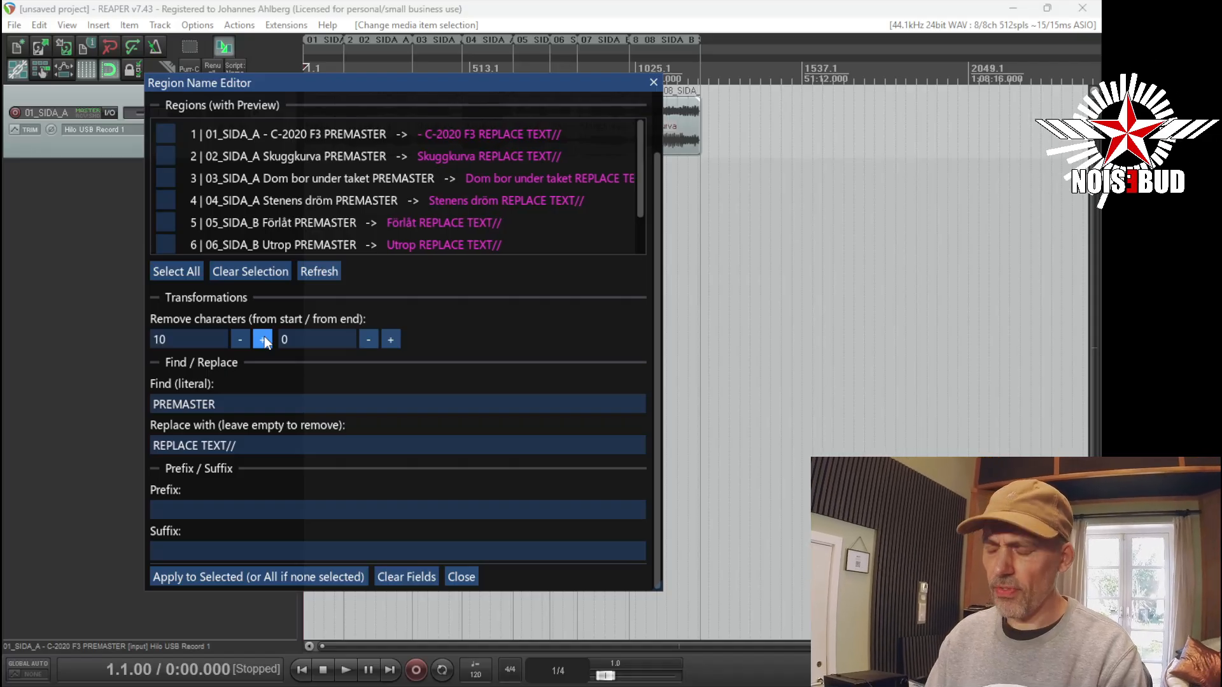
# Remove the trailing slashes from the replacement text so that it reads "REPLACE TEXT"
pyautogui.doubleClick(183, 403)
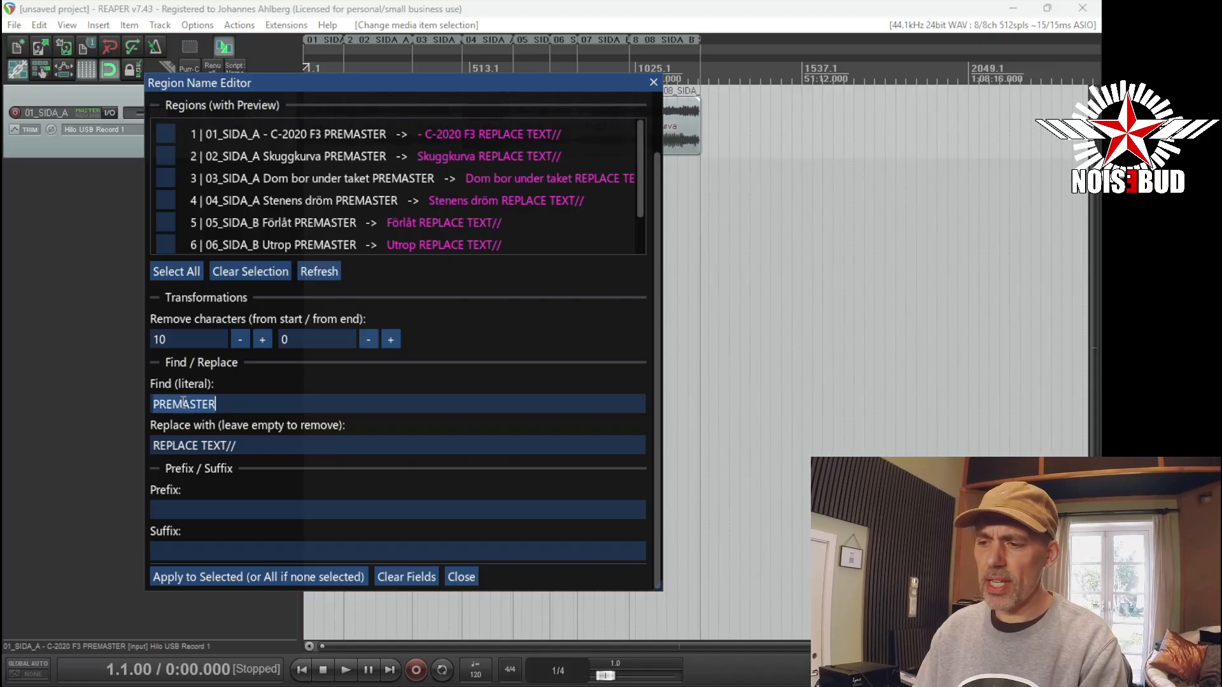
pyautogui.click(265, 445)
pyautogui.press('BackSpace')
pyautogui.press('BackSpace')
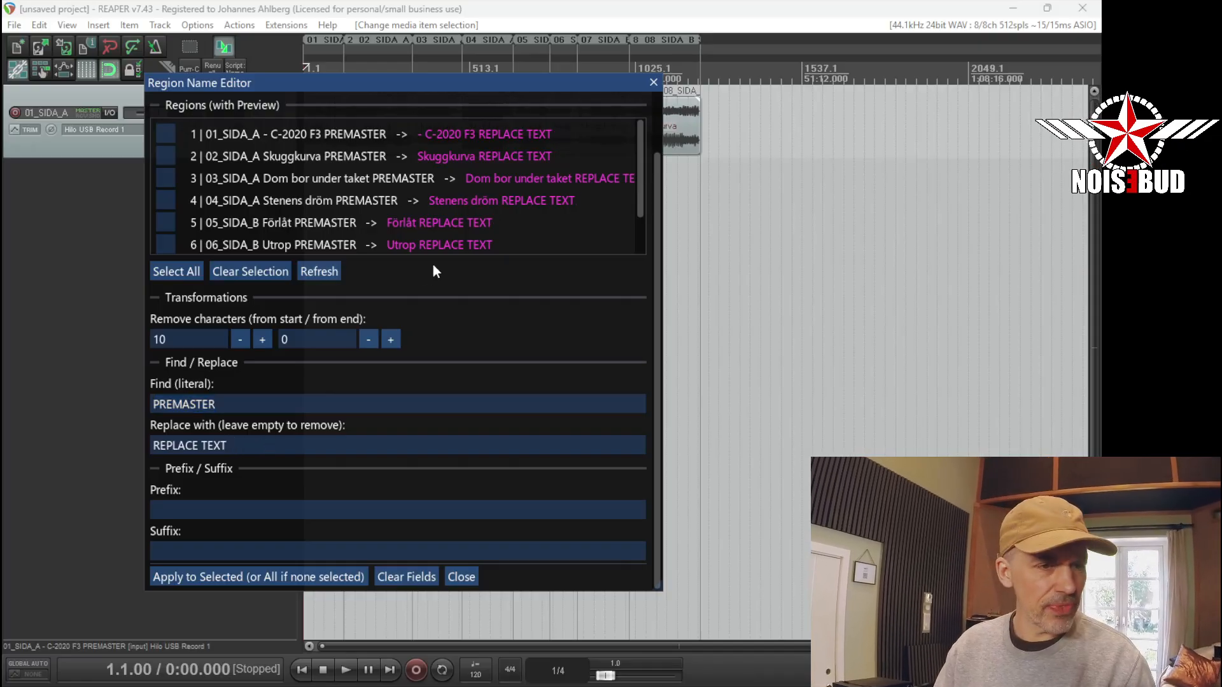
pyautogui.write('/')
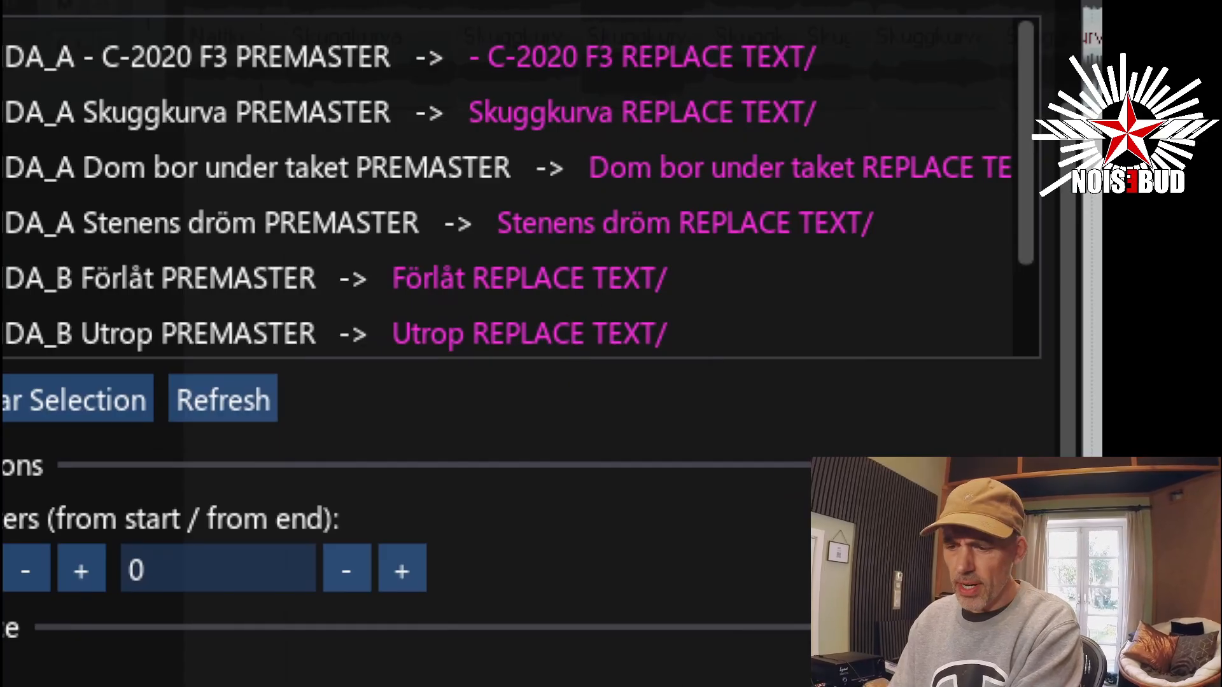
pyautogui.press('BackSpace')
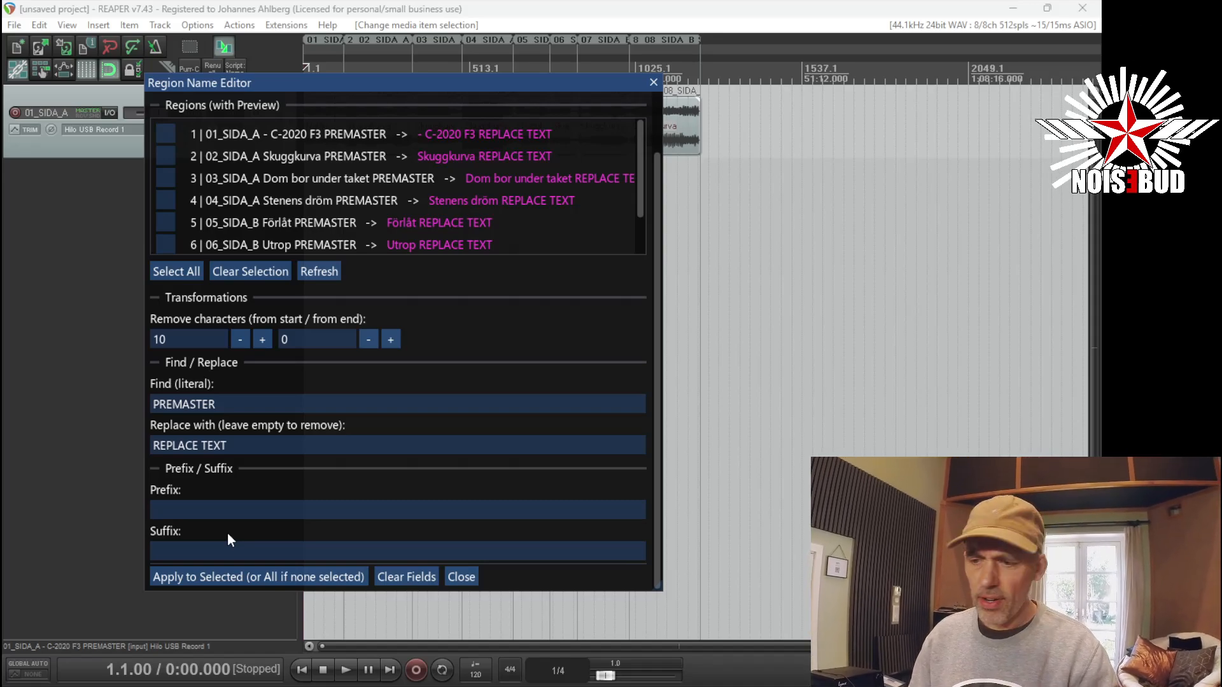
# Set the prefix for all region names to "FINAL VERSION" followed by a space
pyautogui.write('FINAL ')
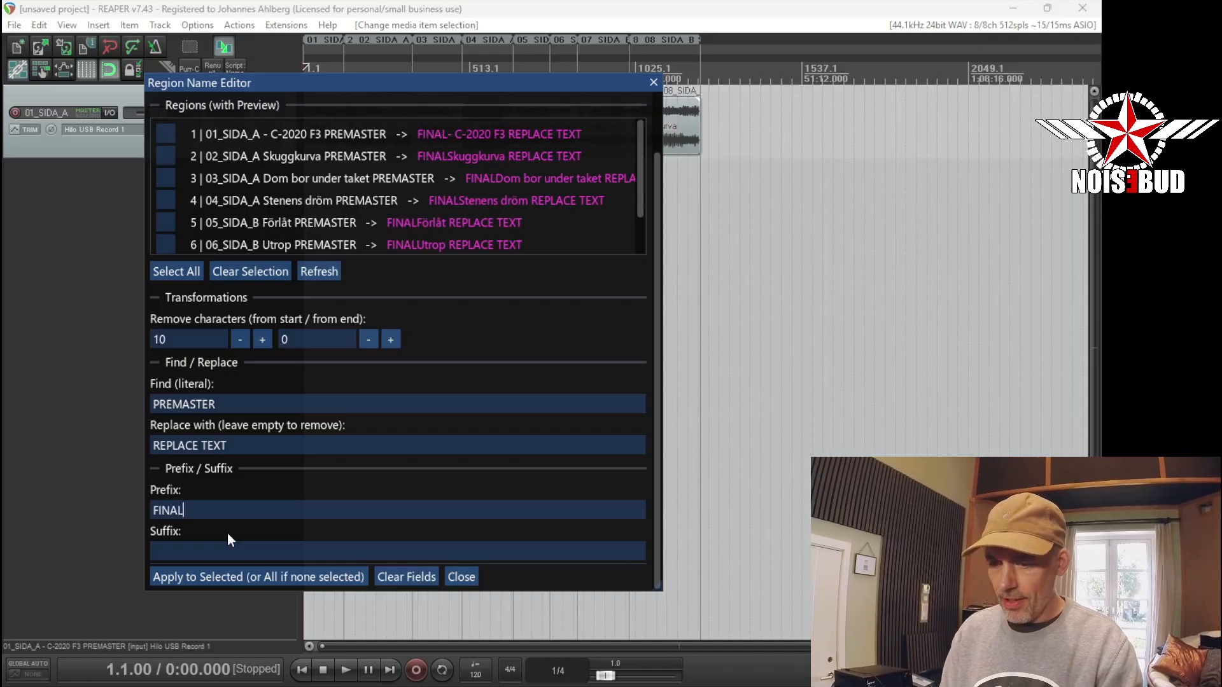
pyautogui.write('VERSION')
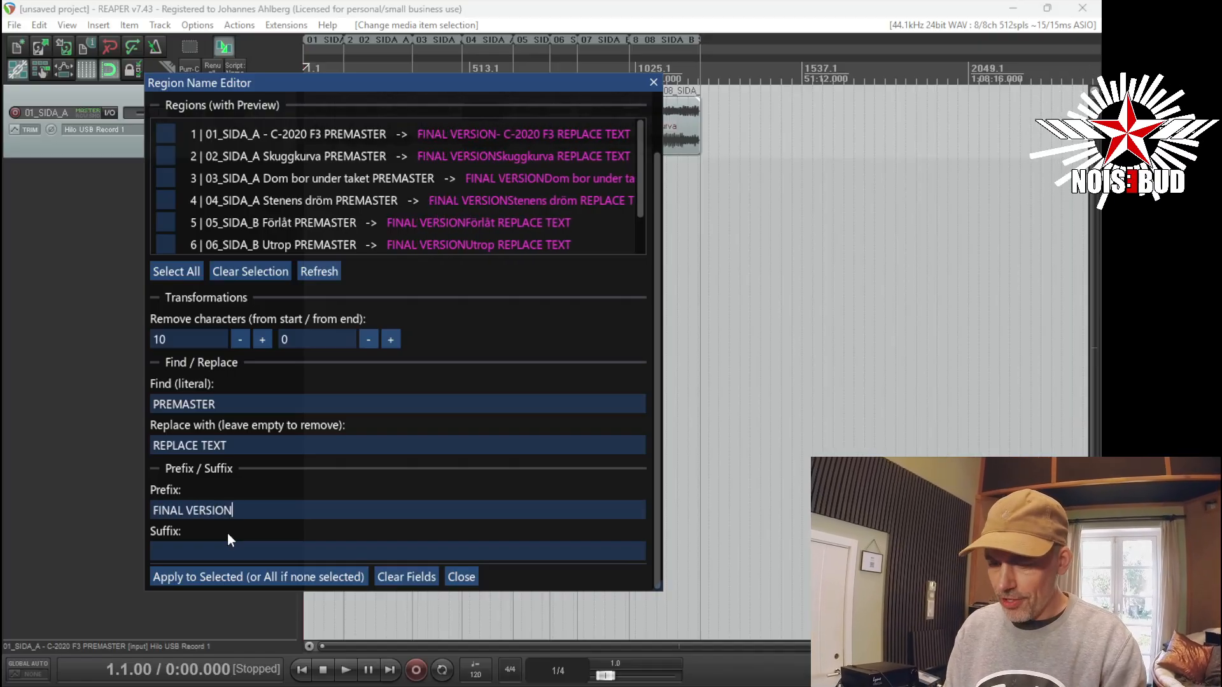
pyautogui.click(253, 552)
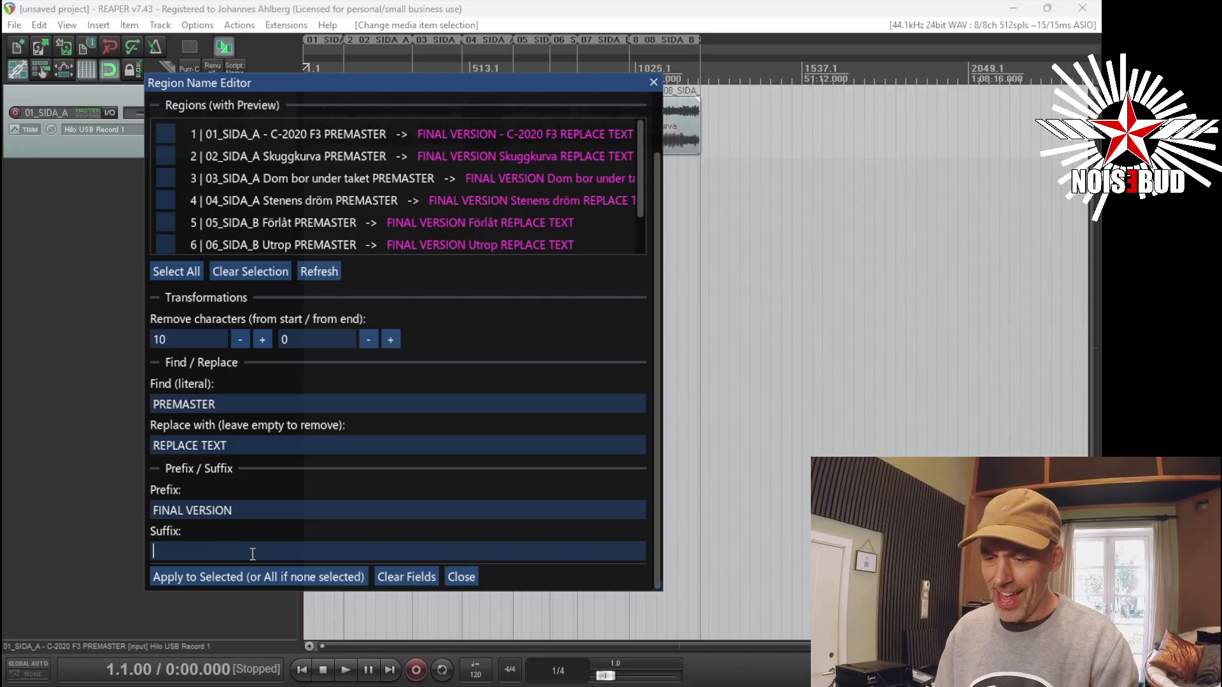
# Change the replacement text for "PREMASTER" to underscores, "___"
pyautogui.doubleClick(231, 451)
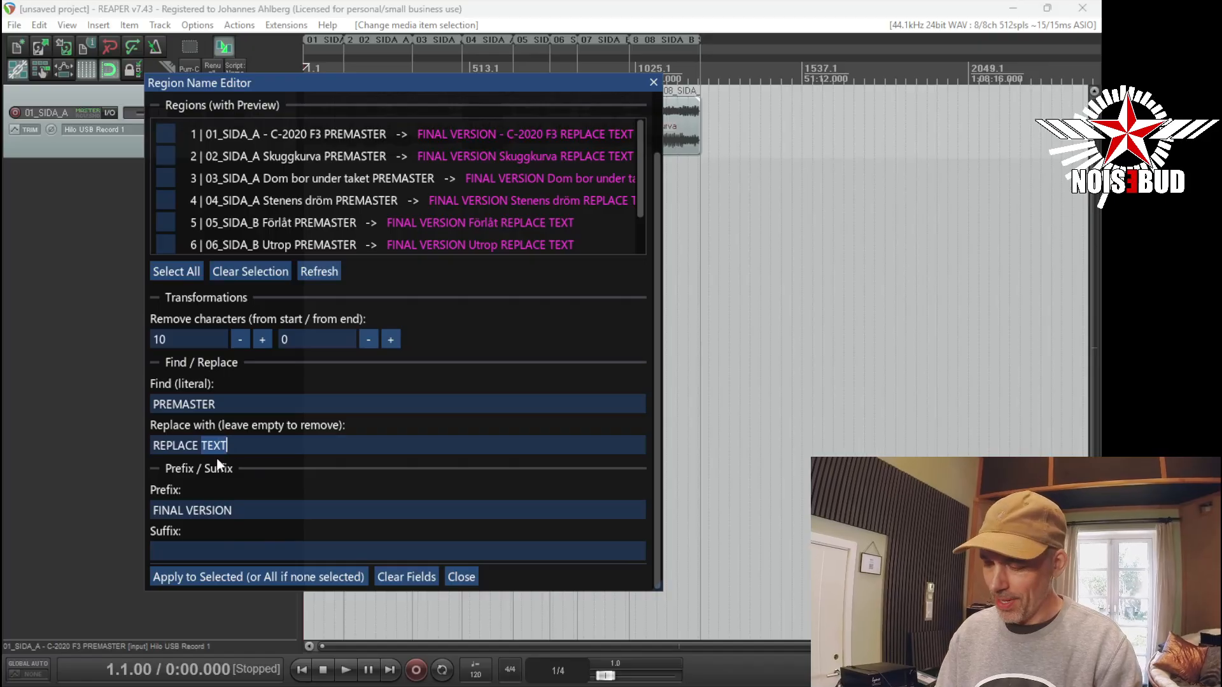
pyautogui.press('BackSpace')
pyautogui.press('BackSpace')
pyautogui.press('BackSpace')
pyautogui.press('BackSpace')
pyautogui.press('BackSpace')
pyautogui.press('BackSpace')
pyautogui.press('BackSpace')
pyautogui.press('BackSpace')
pyautogui.press('BackSpace')
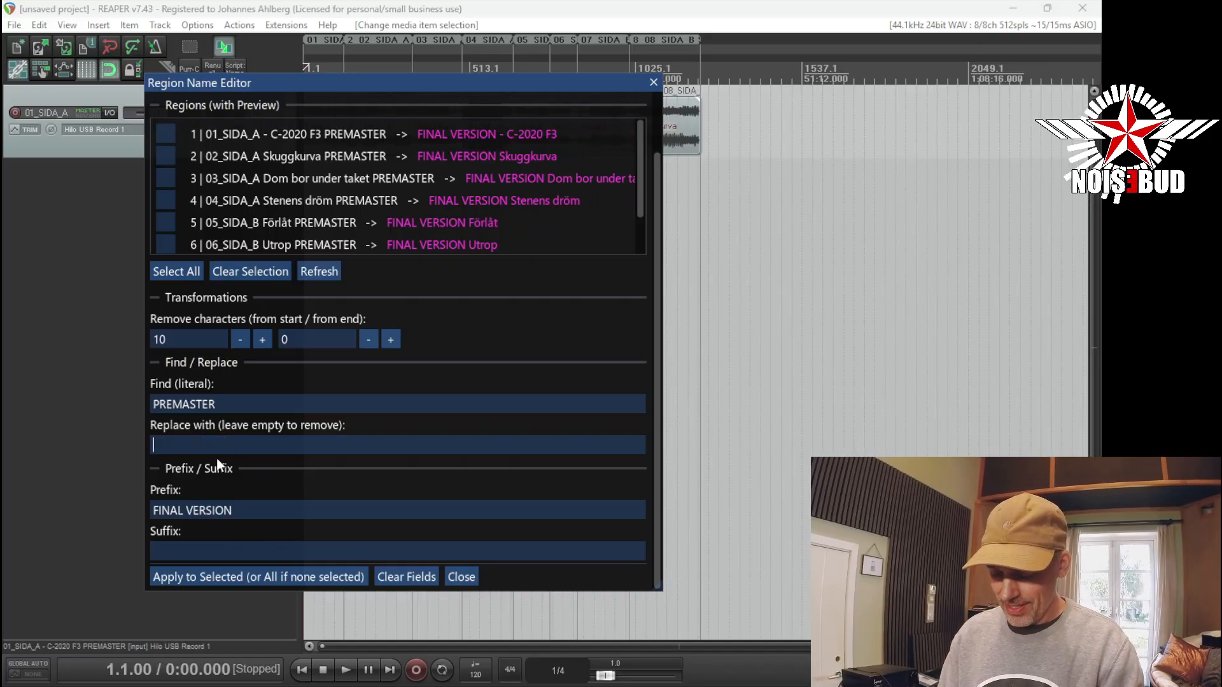
pyautogui.write('__')
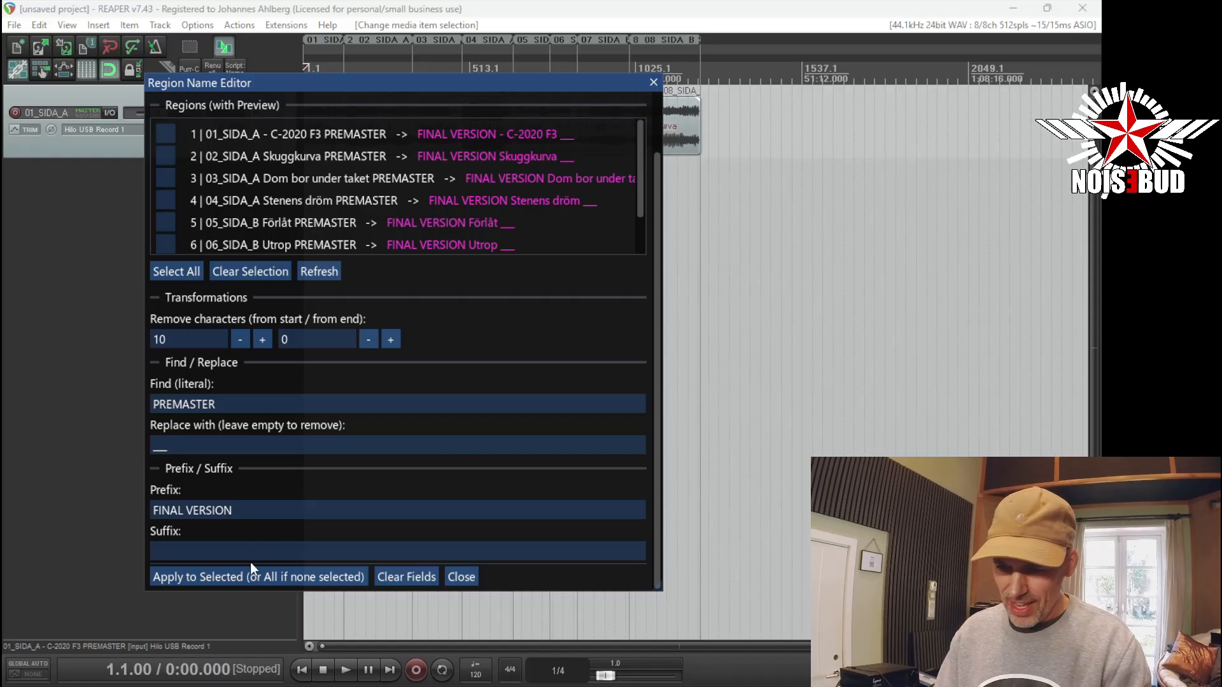
# Set the suffix for all region names to "HELLO"
pyautogui.click(244, 552)
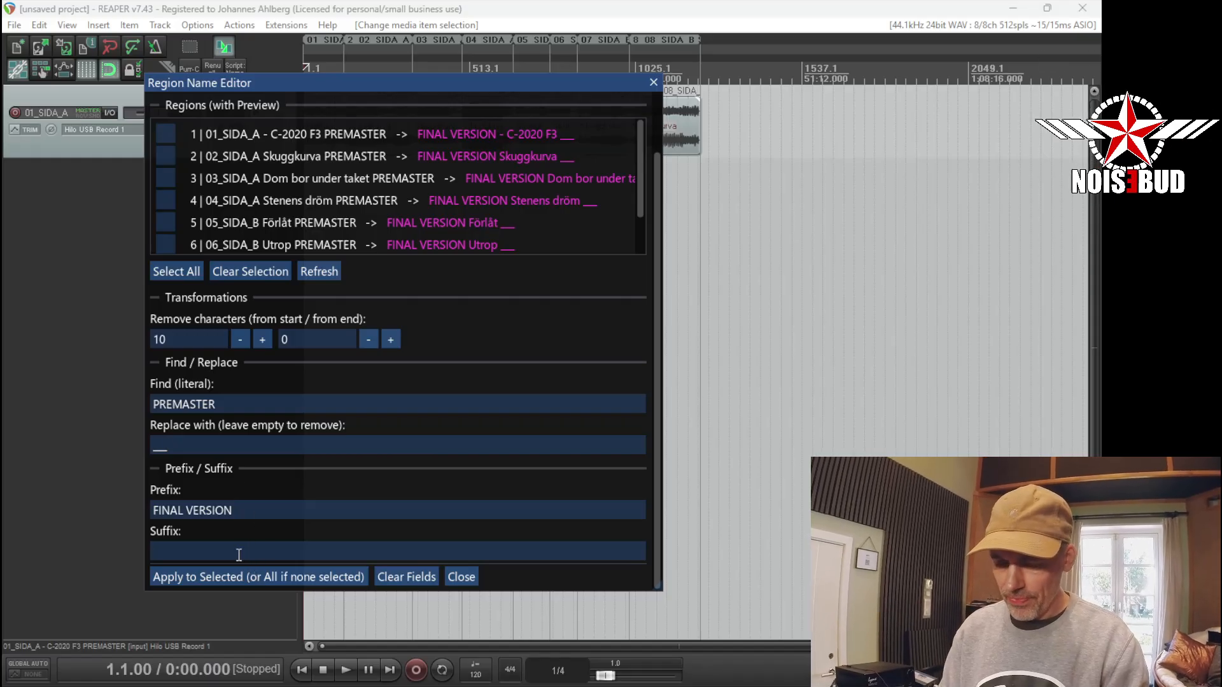
pyautogui.write('HELLO')
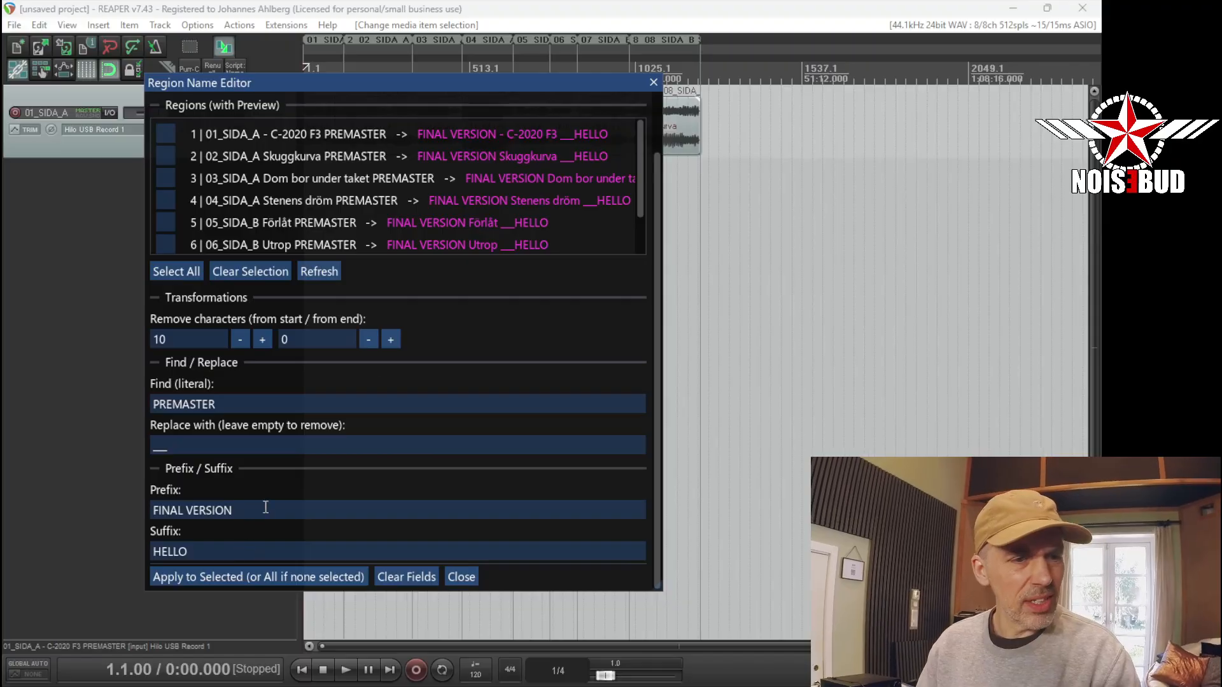
pyautogui.write('/')
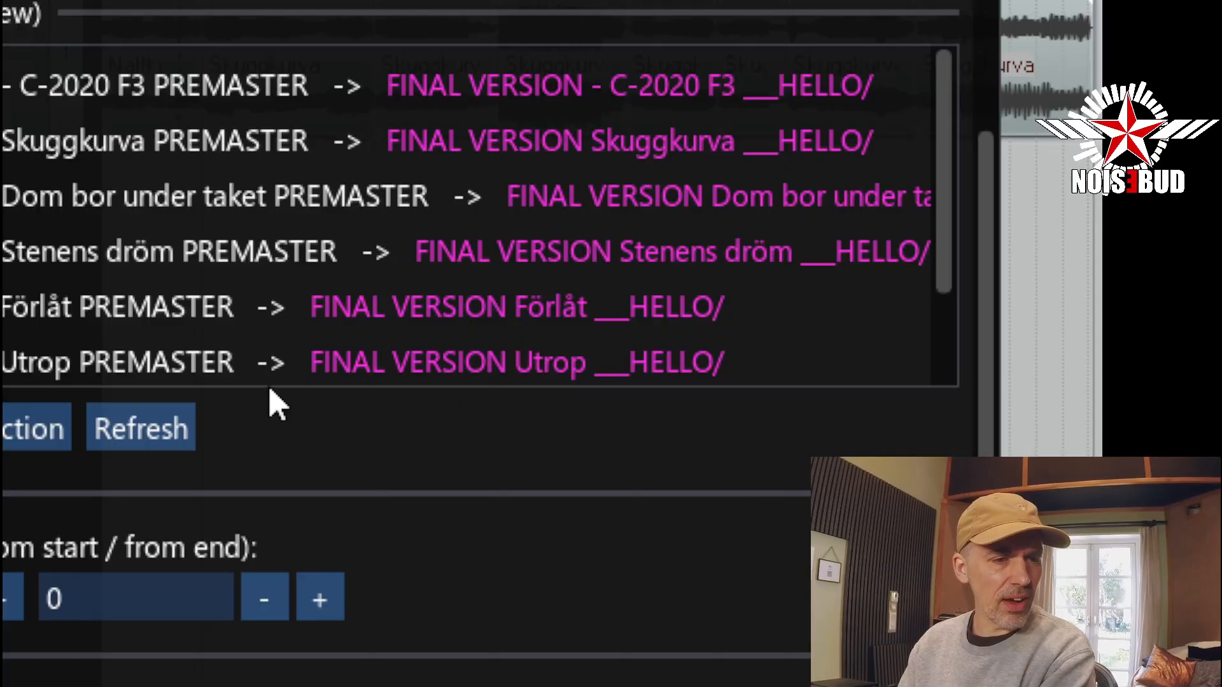
pyautogui.write('/')
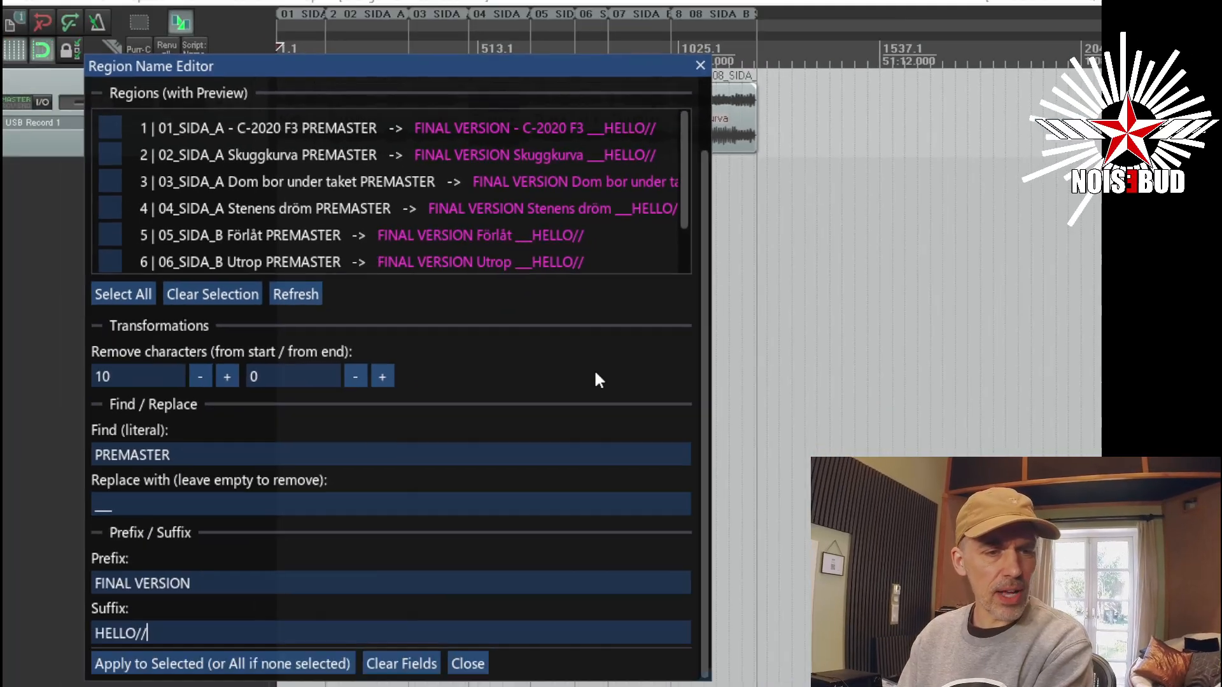
pyautogui.press('BackSpace')
pyautogui.press('BackSpace')
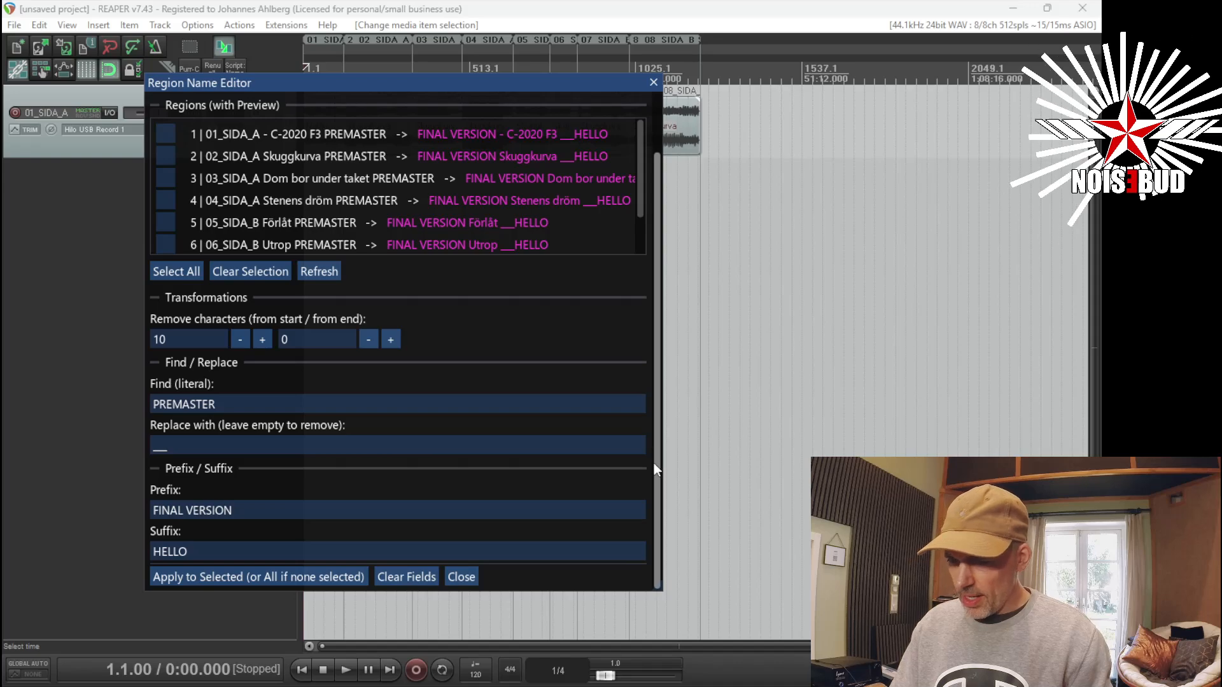
# Apply the combined rename to all regions and clear the editor's transformation fields
pyautogui.scroll(1, 641, 446)
pyautogui.scroll(-1, 639, 465)
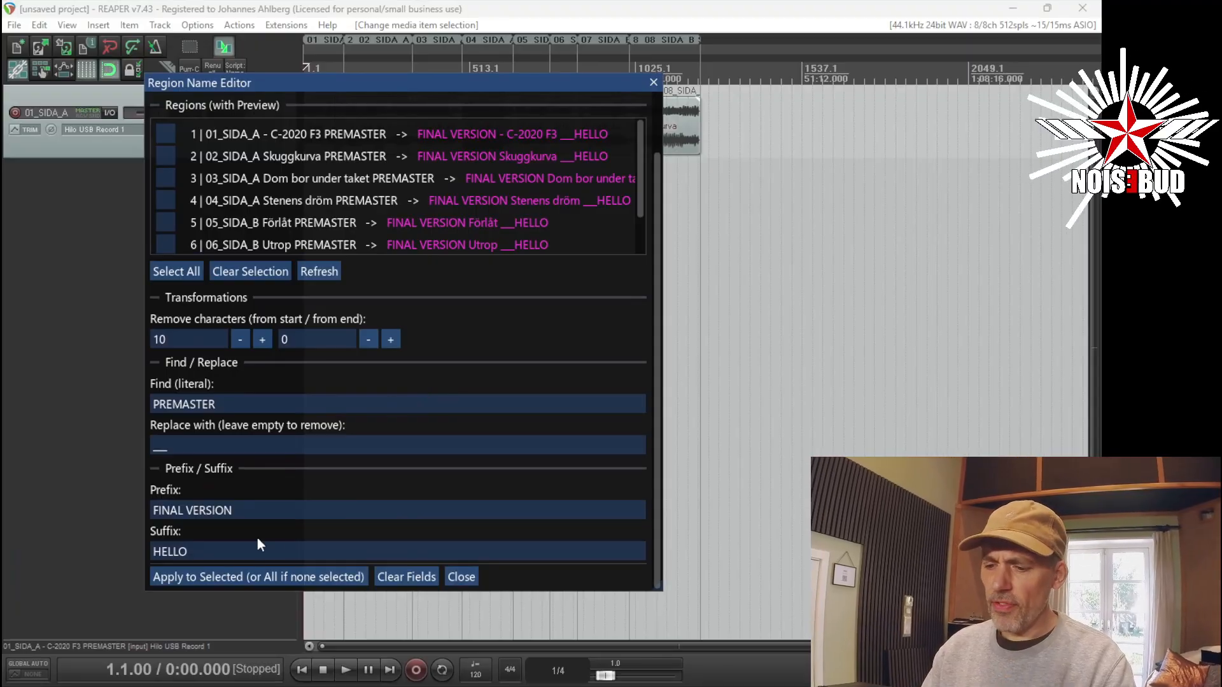
pyautogui.click(288, 568)
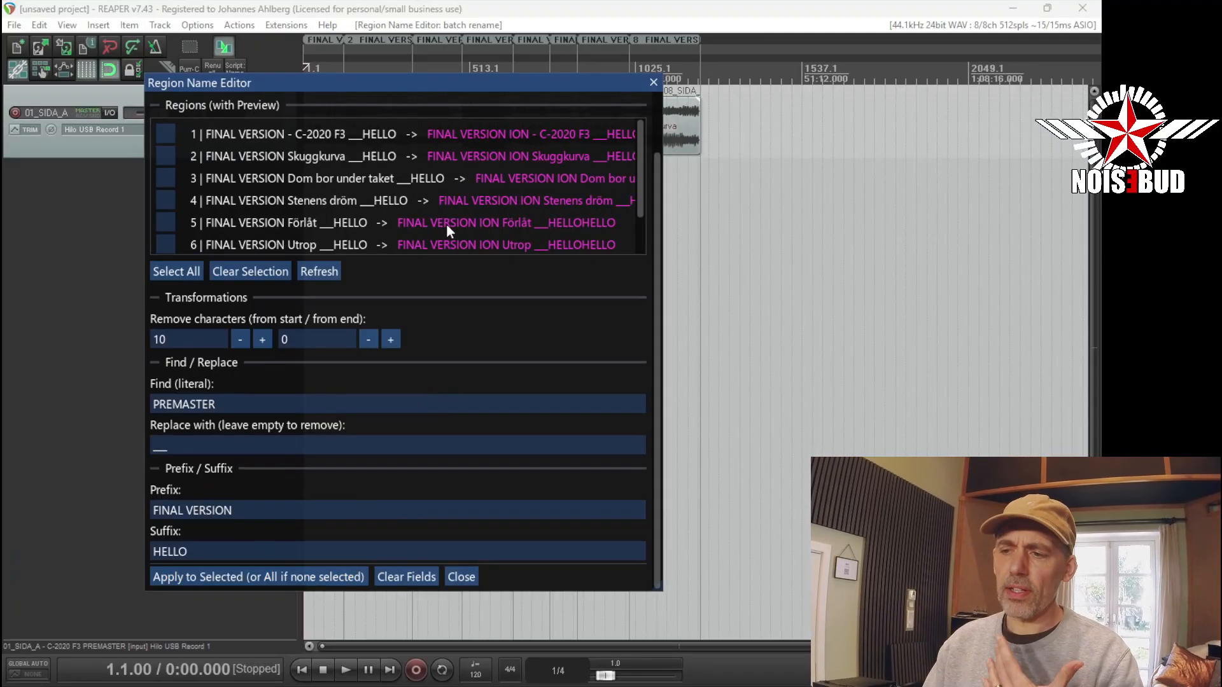
pyautogui.click(414, 578)
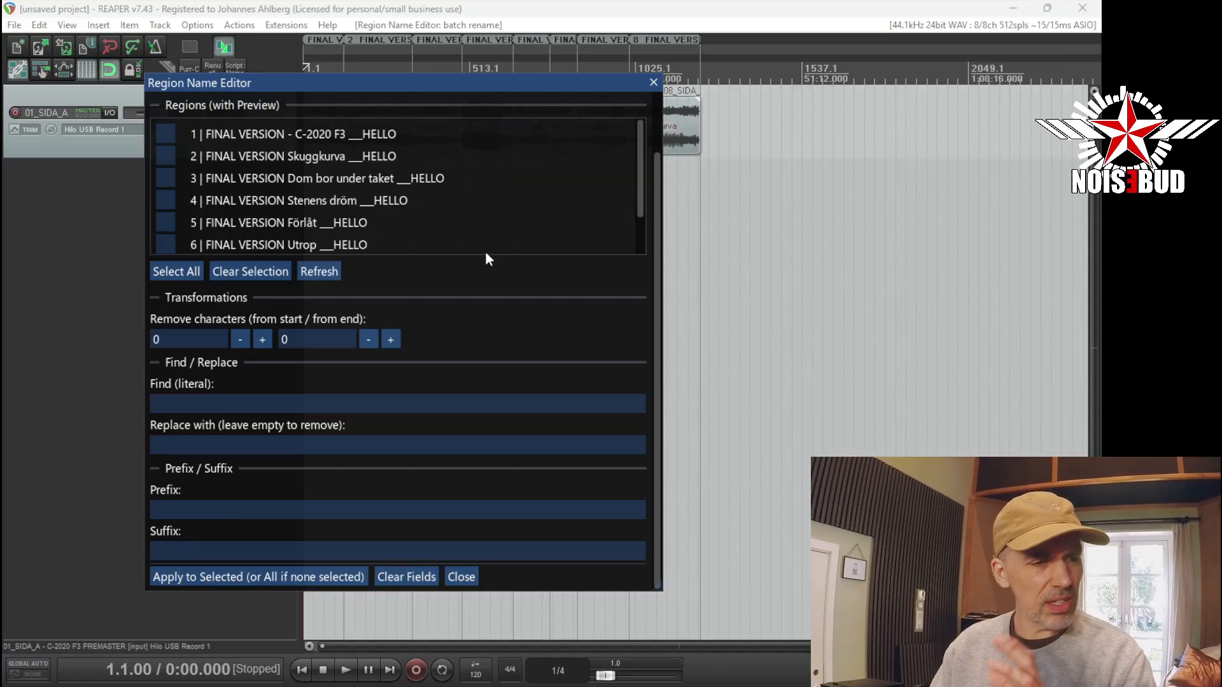
# Apply the prefix "01" with a trailing space to region 1 only
pyautogui.click(166, 133)
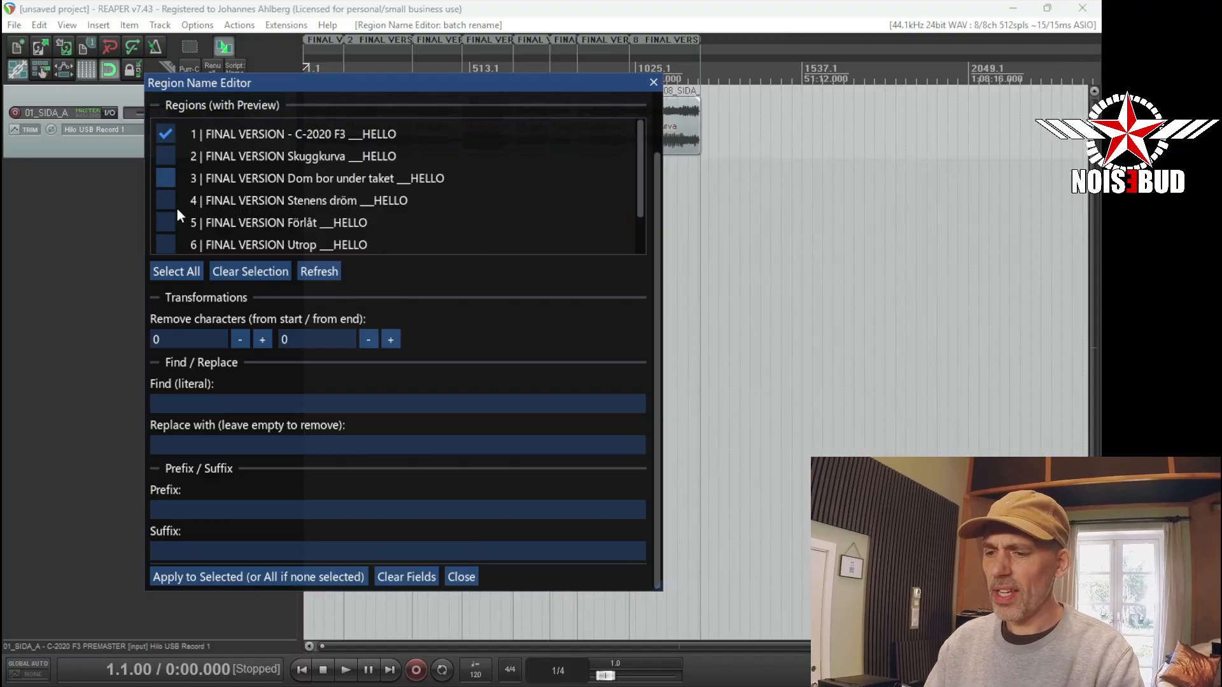
pyautogui.write('01')
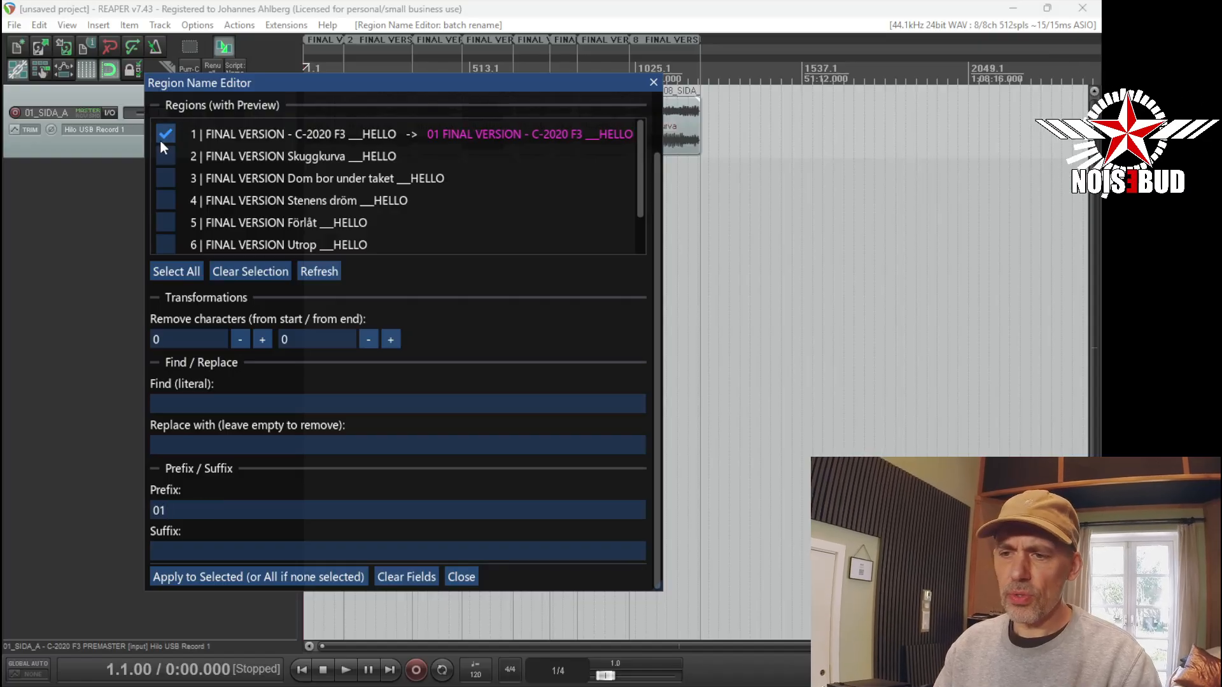
pyautogui.click(337, 577)
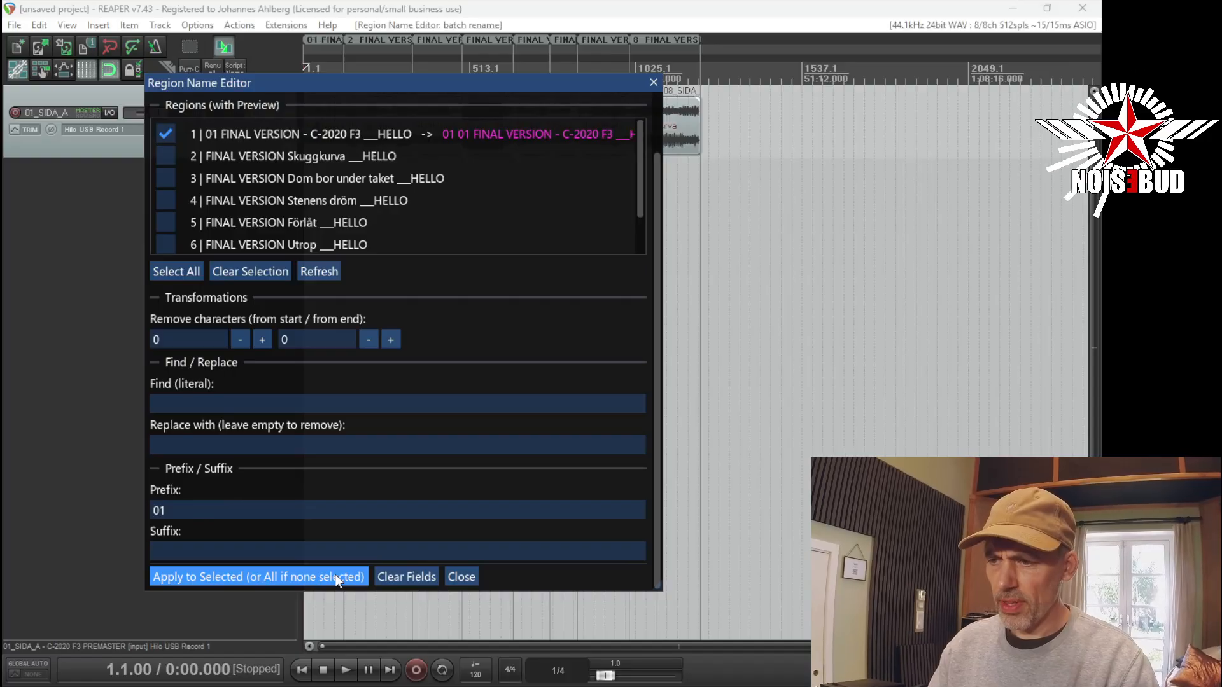
# Make region 2 the only selected region and apply the prefix "02" with a trailing space to its name
pyautogui.click(167, 136)
pyautogui.click(164, 156)
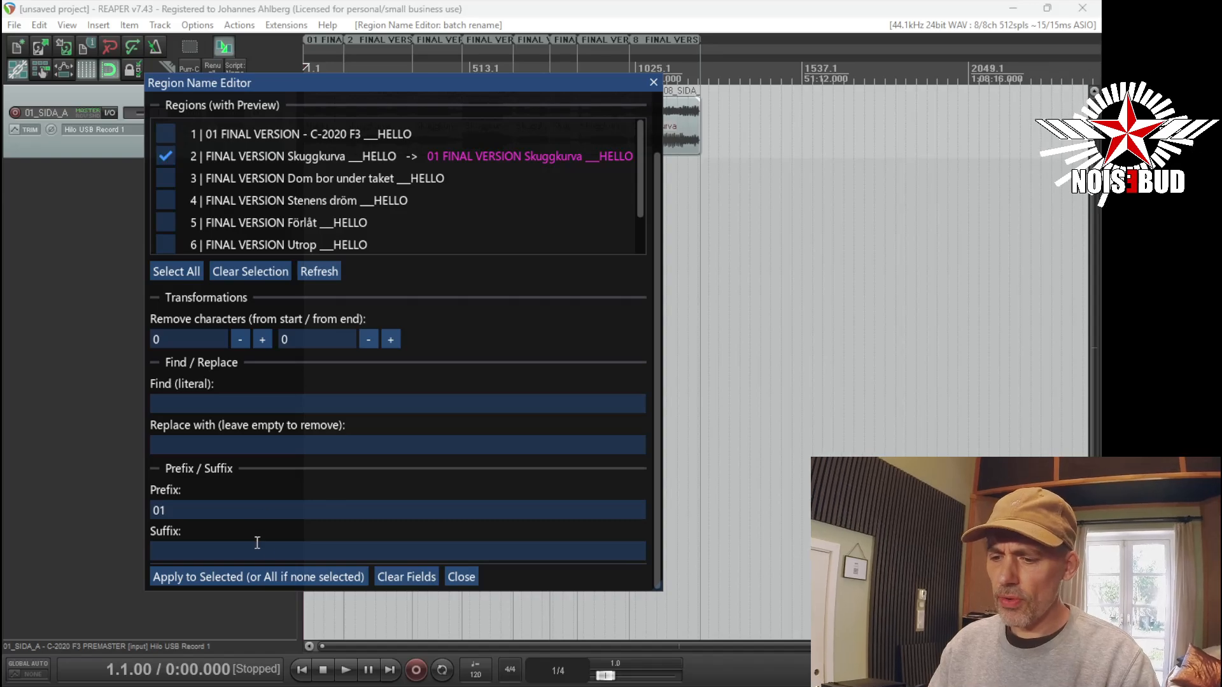
pyautogui.click(230, 513)
pyautogui.write('02')
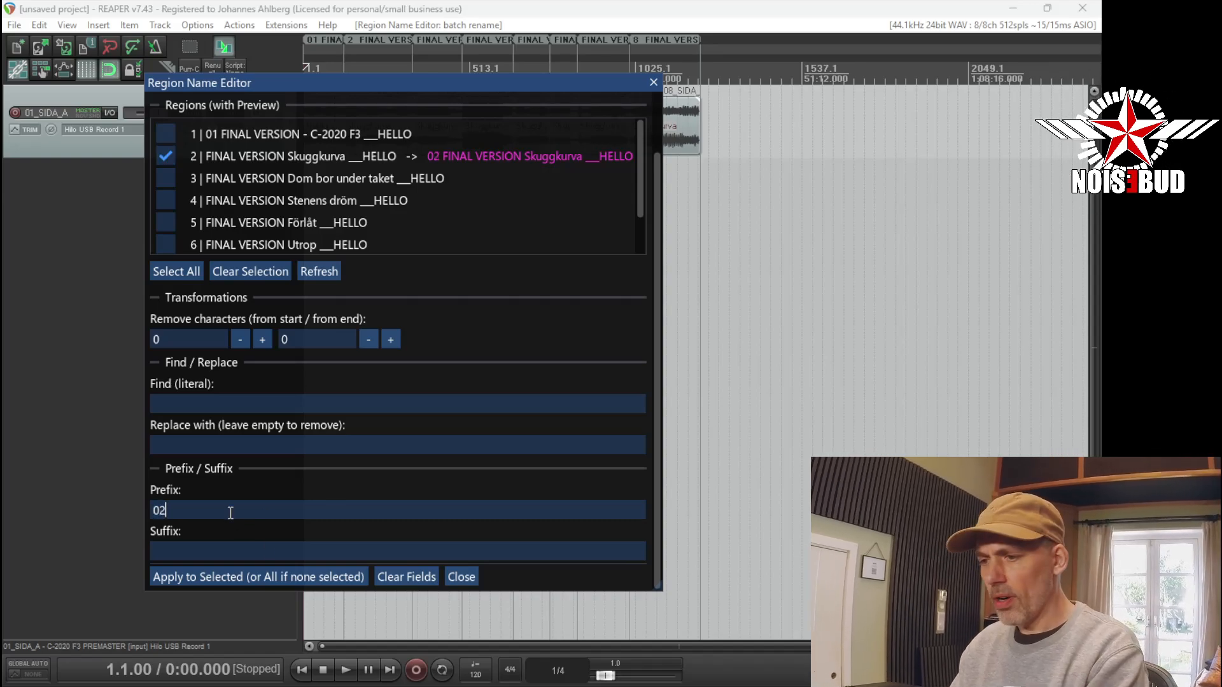
pyautogui.click(265, 576)
# Make region 3 the only selected region and apply the prefix "03" to its name
pyautogui.click(169, 180)
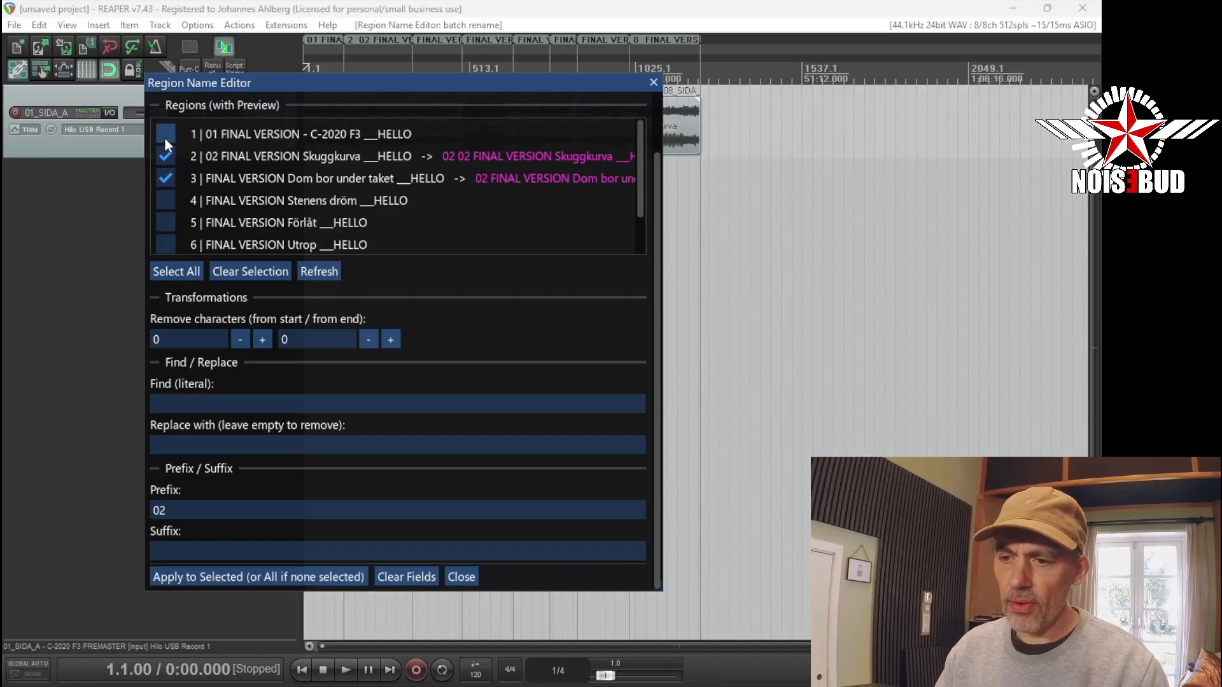
pyautogui.click(165, 158)
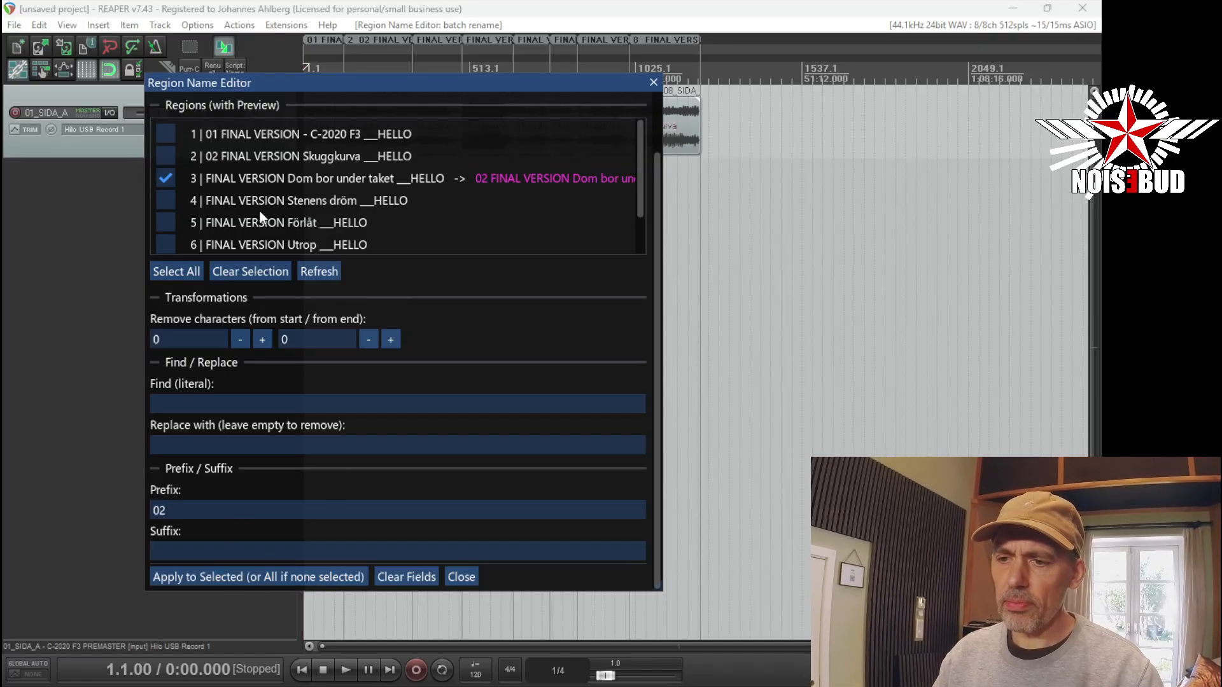
pyautogui.doubleClick(212, 509)
pyautogui.write('03')
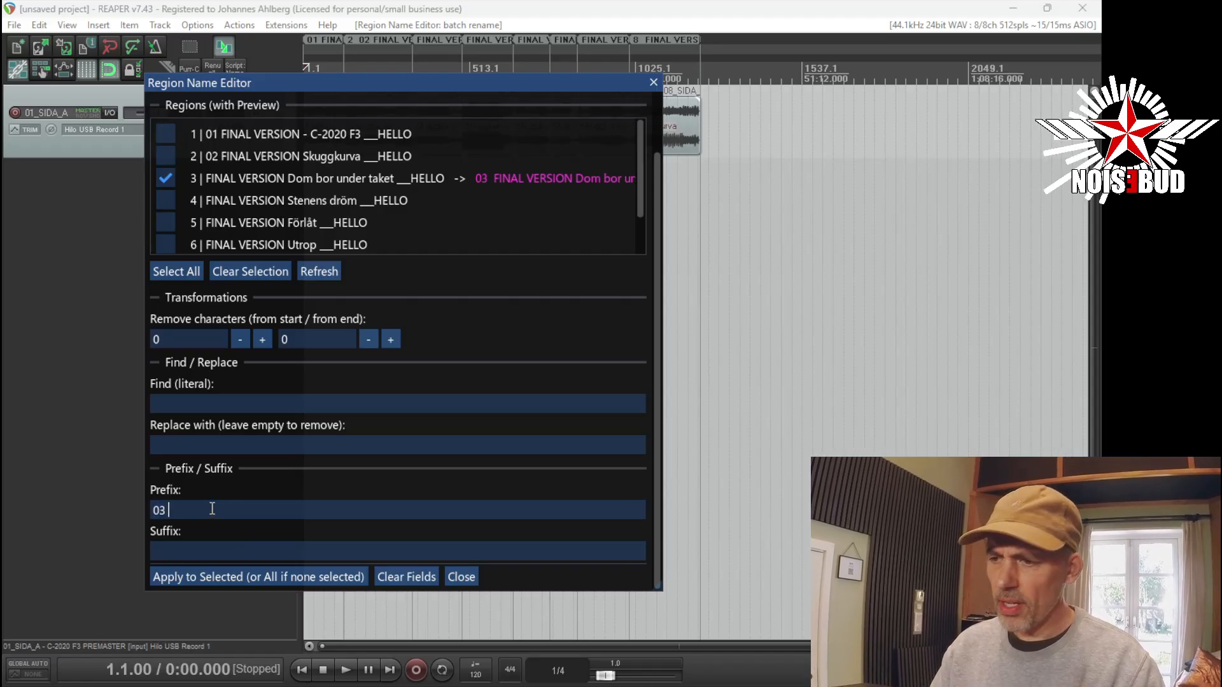
pyautogui.click(238, 575)
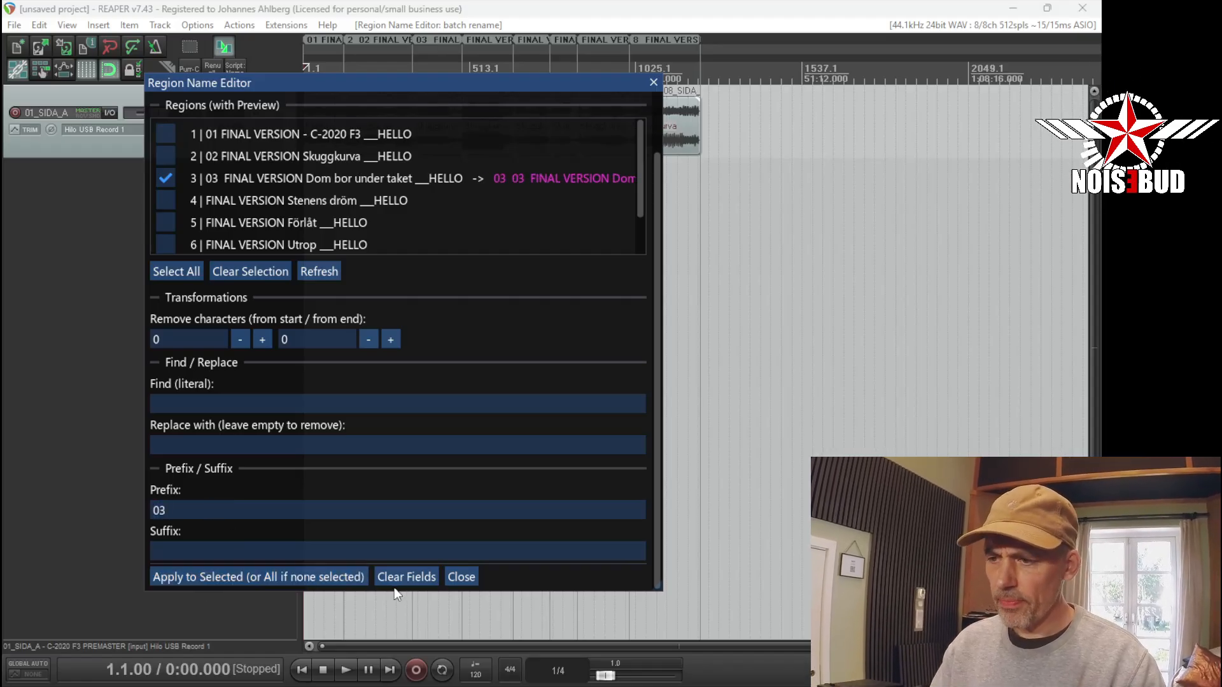
# Close the Region Name Editor and examine the region names along the timeline
pyautogui.click(474, 578)
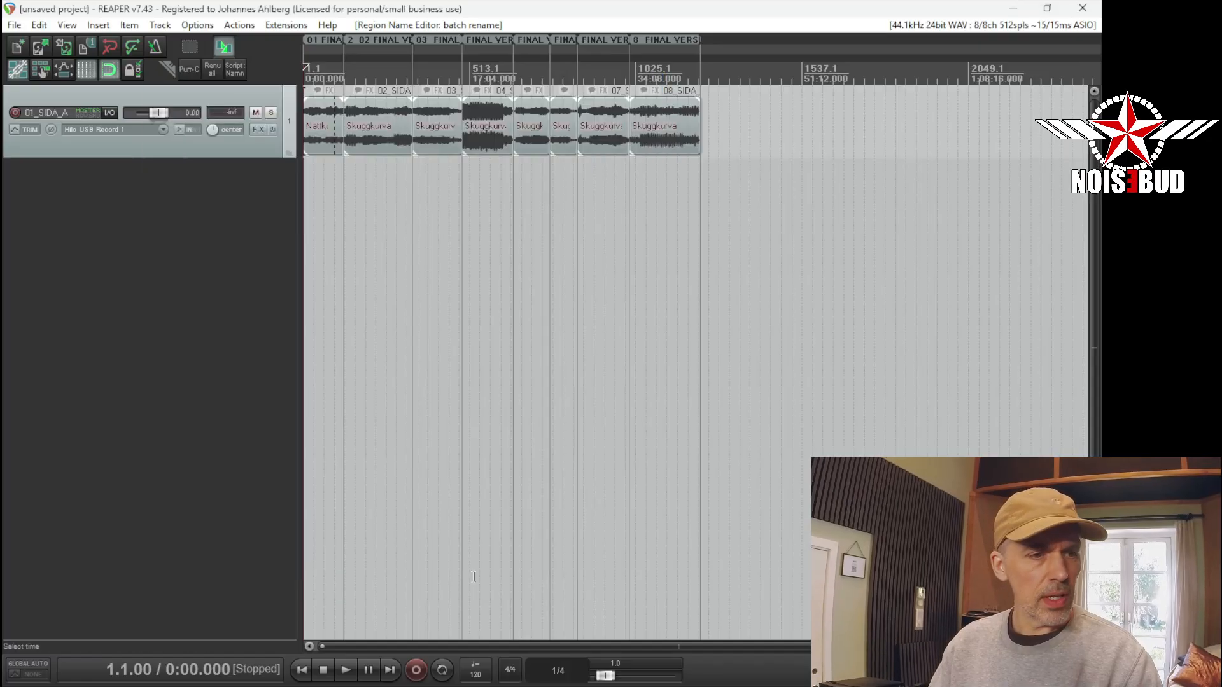
pyautogui.click(325, 207)
pyautogui.scroll(5, 323, 207)
pyautogui.scroll(2, 567, 220)
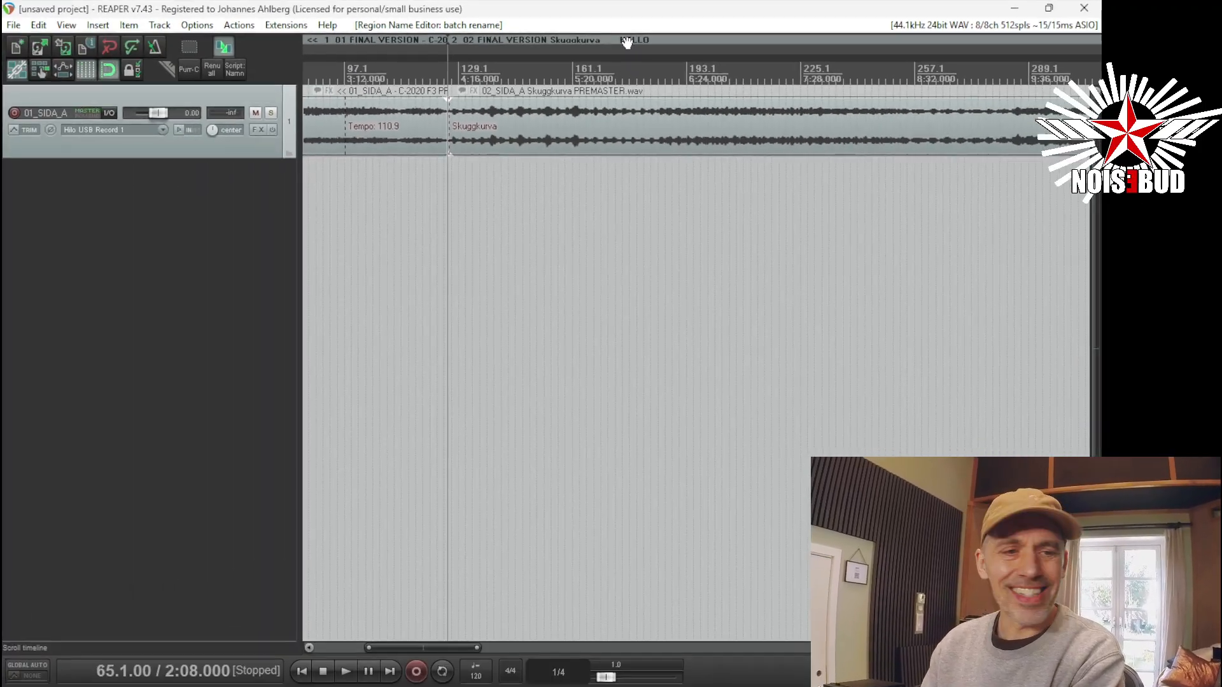
pyautogui.scroll(-5, 650, 346)
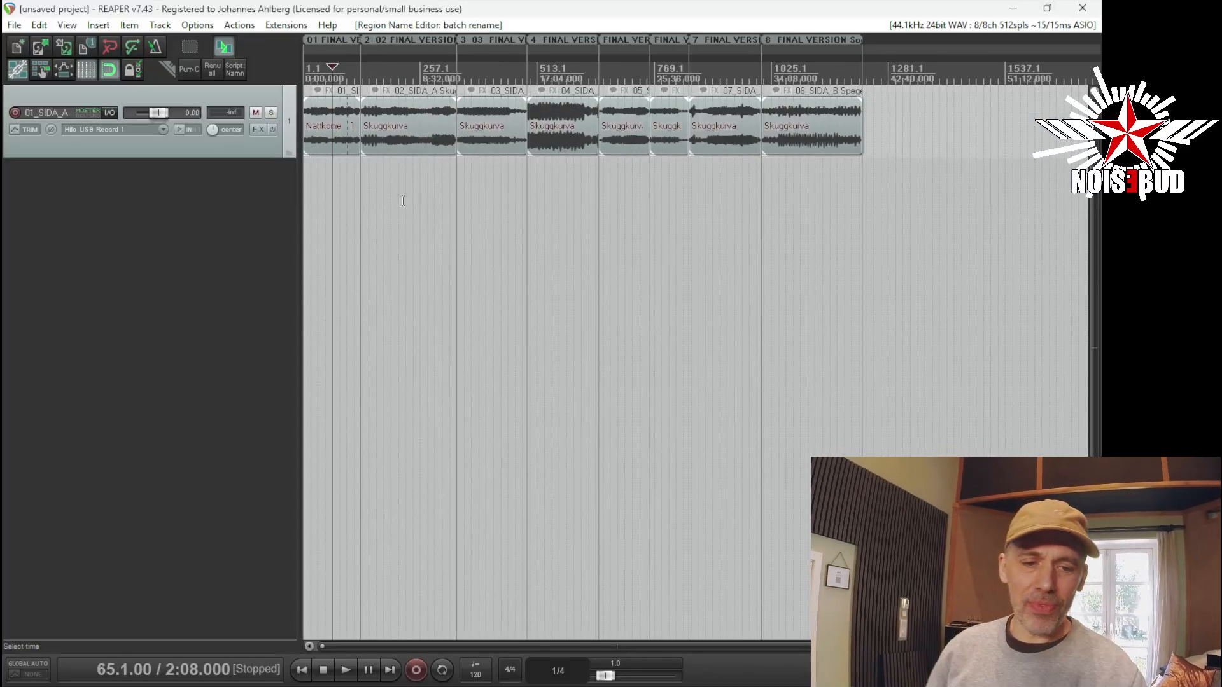
# Reopen the Region Name Editor with the Namn script
pyautogui.click(242, 74)
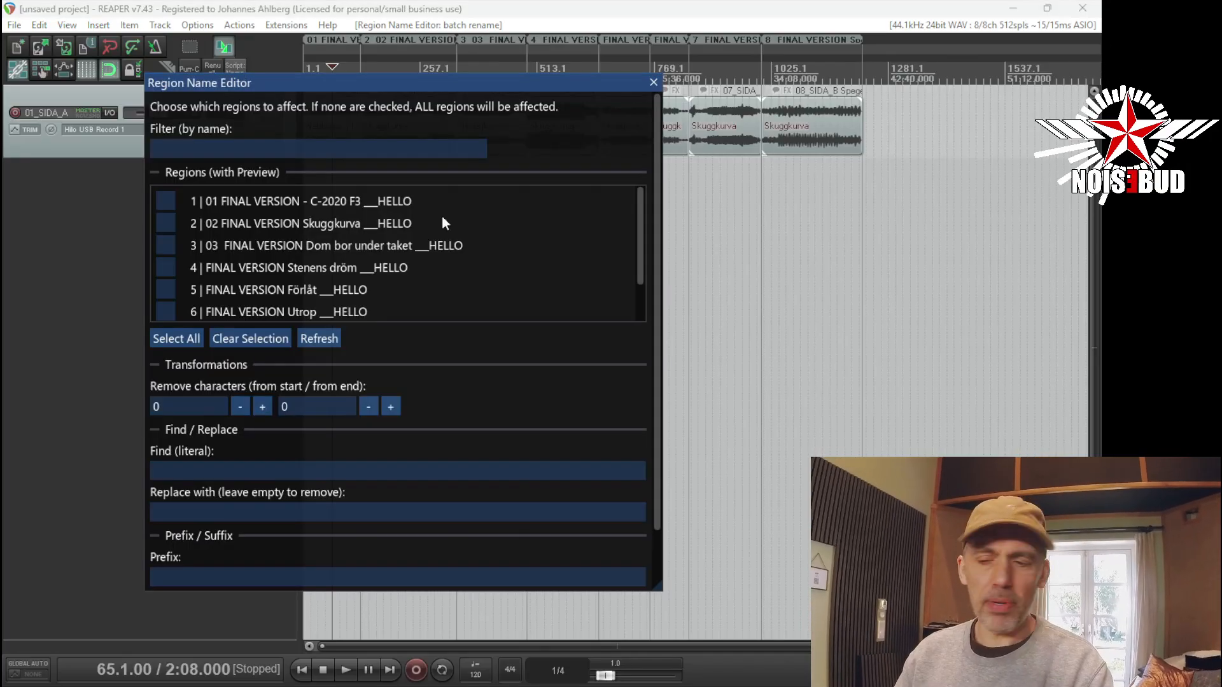